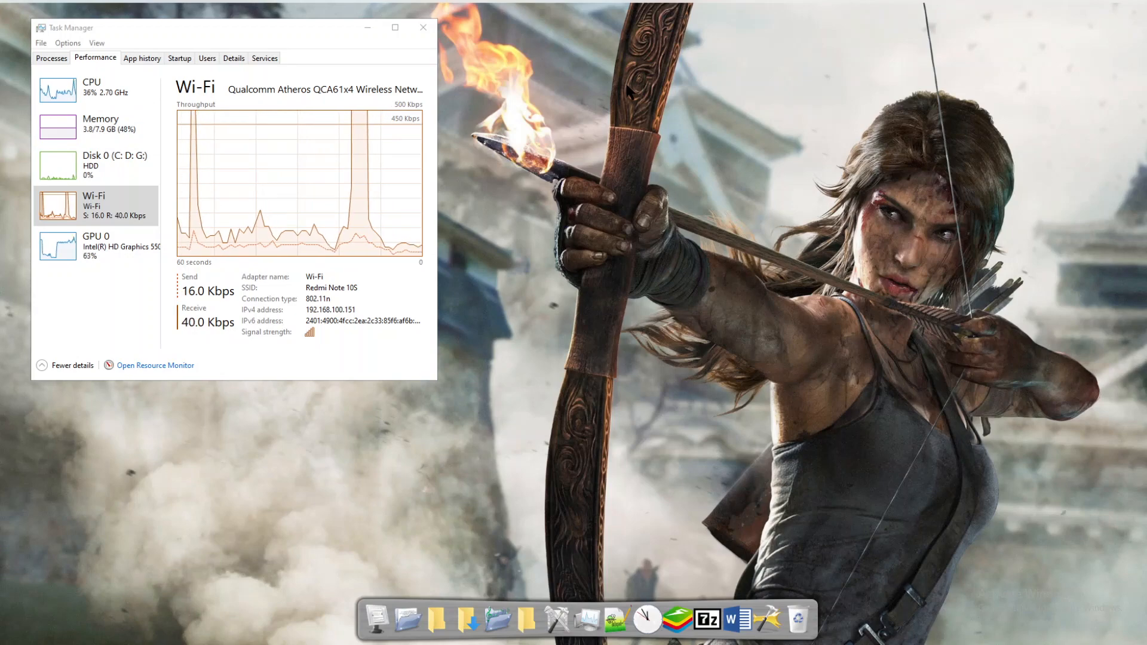
Open the Windows Temp folder by running the temp command from the Run dialog
key(super+r)
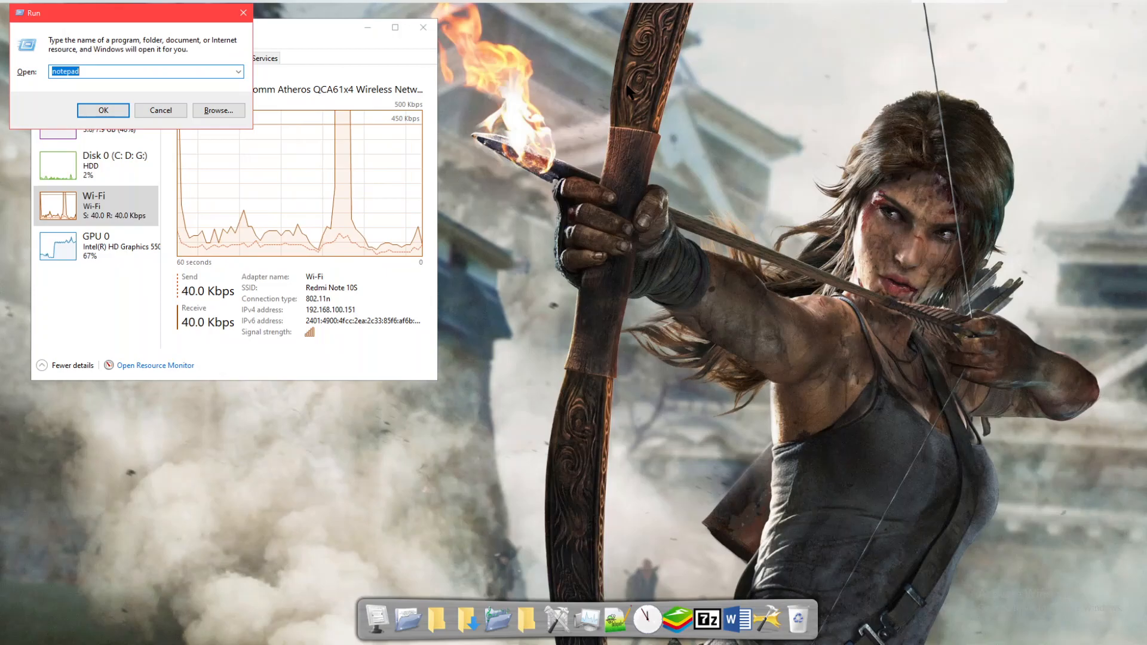
key(super)
text(run)
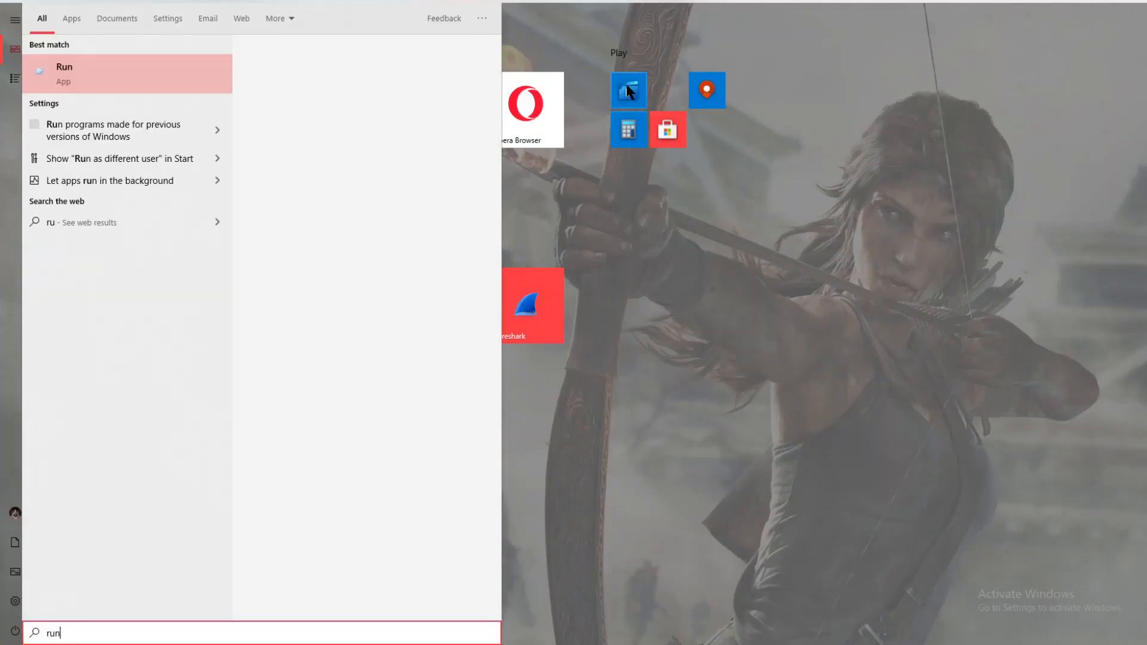
key(Return)
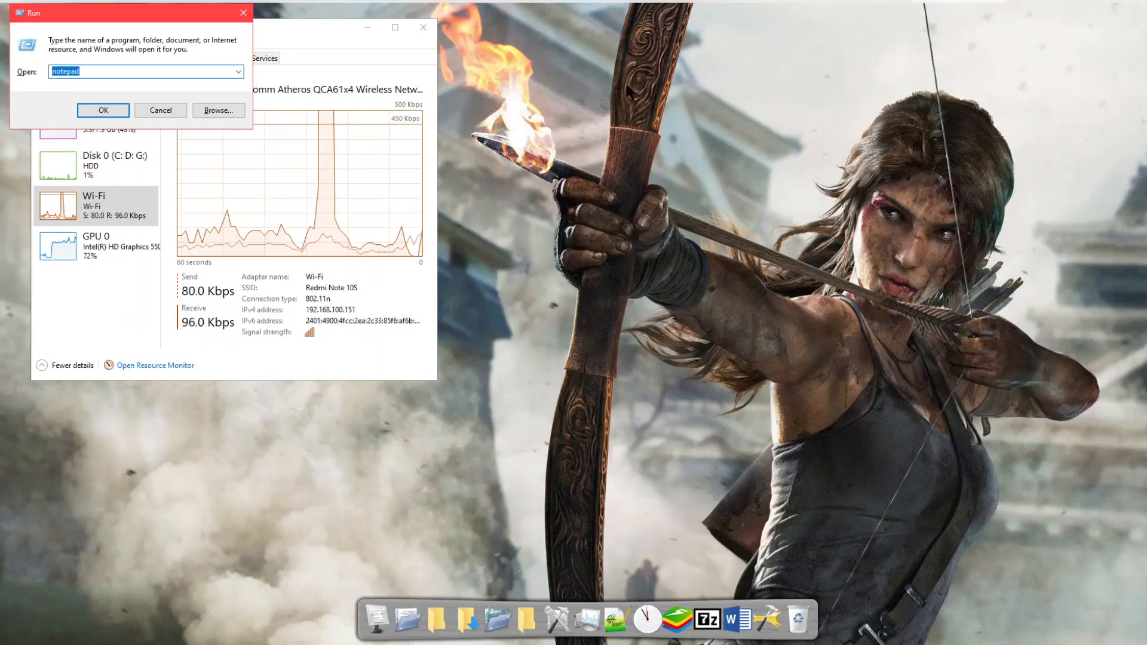
key(Down)
key(Down)
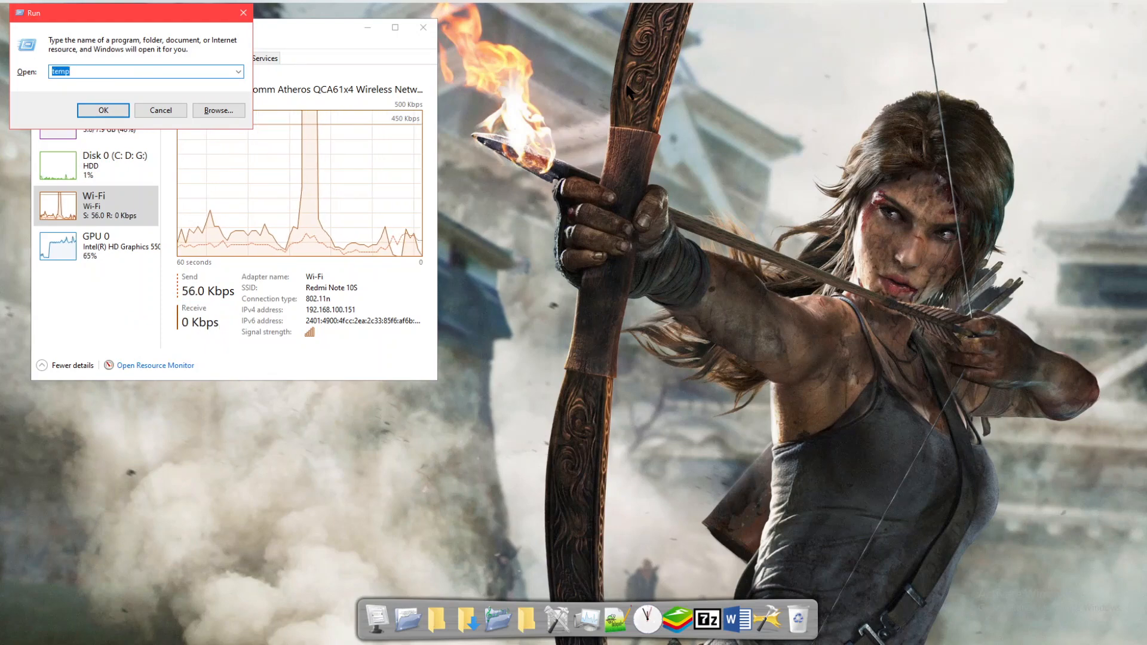
key(Return)
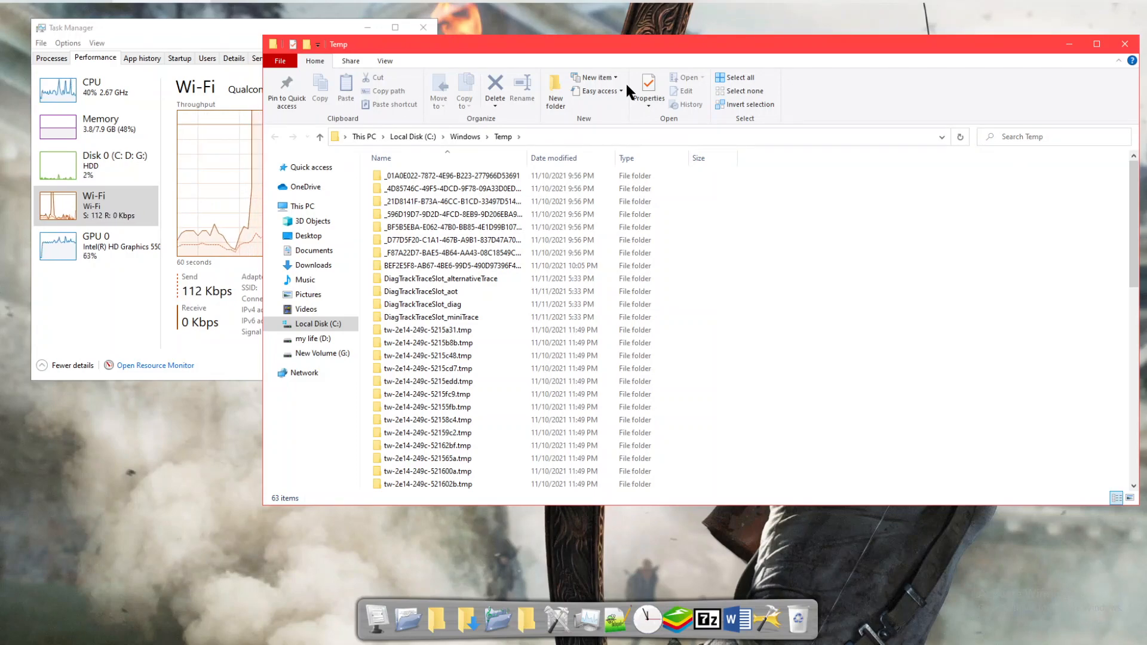
Permanently delete all items in the Windows Temp folder and close its window
key(ctrl+a)
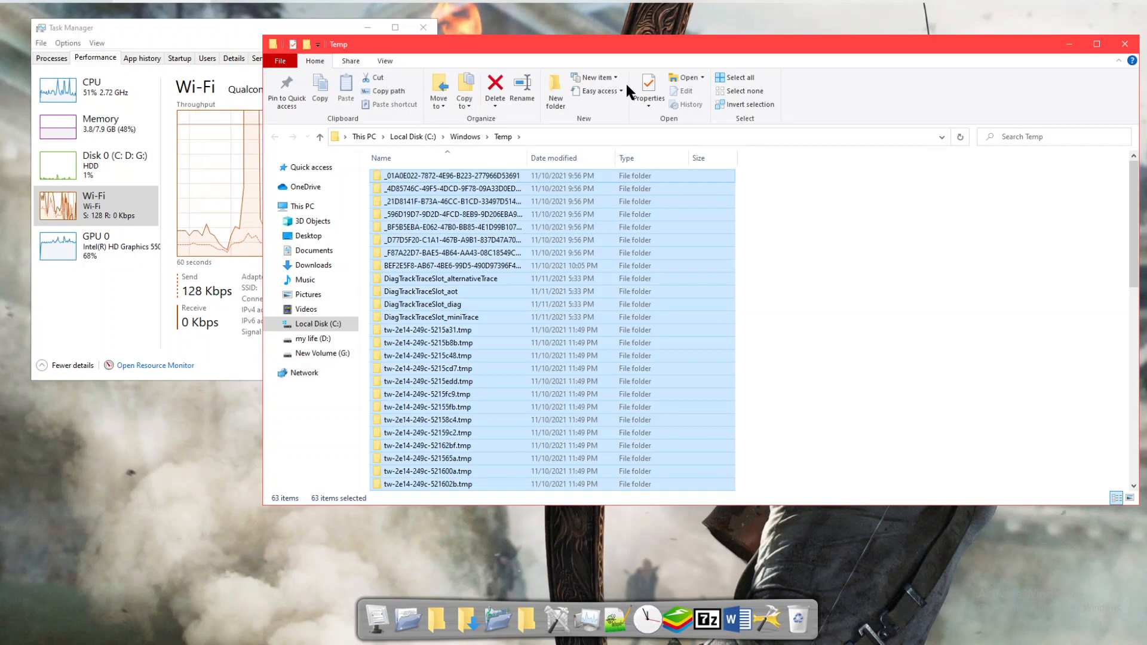
key(shift+Delete)
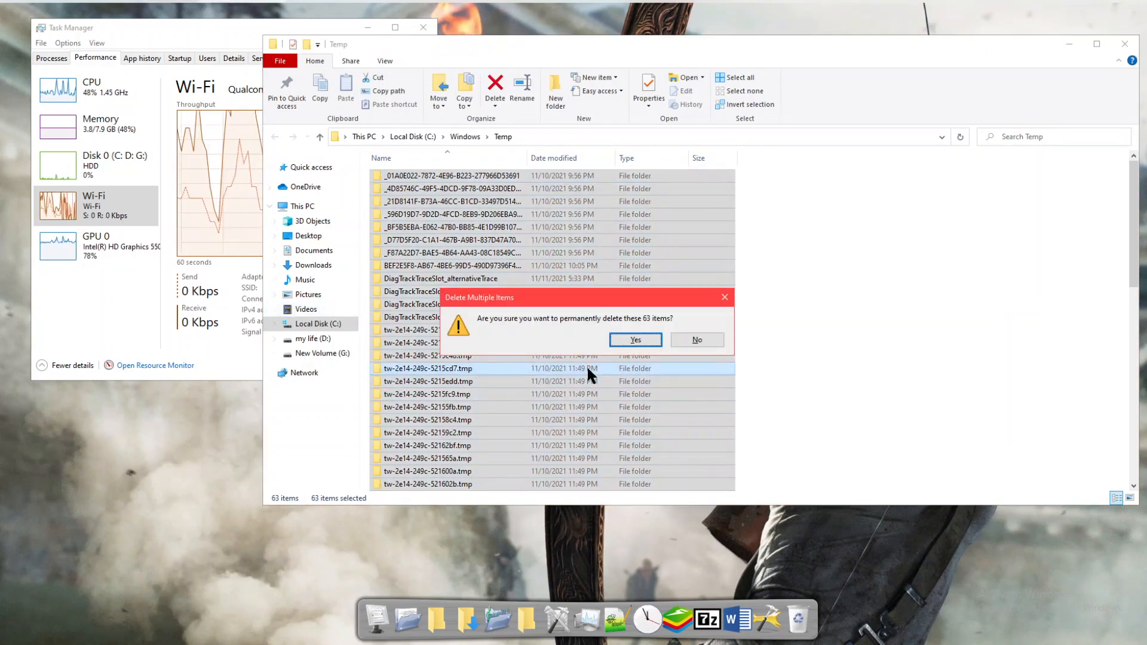
click(623, 332)
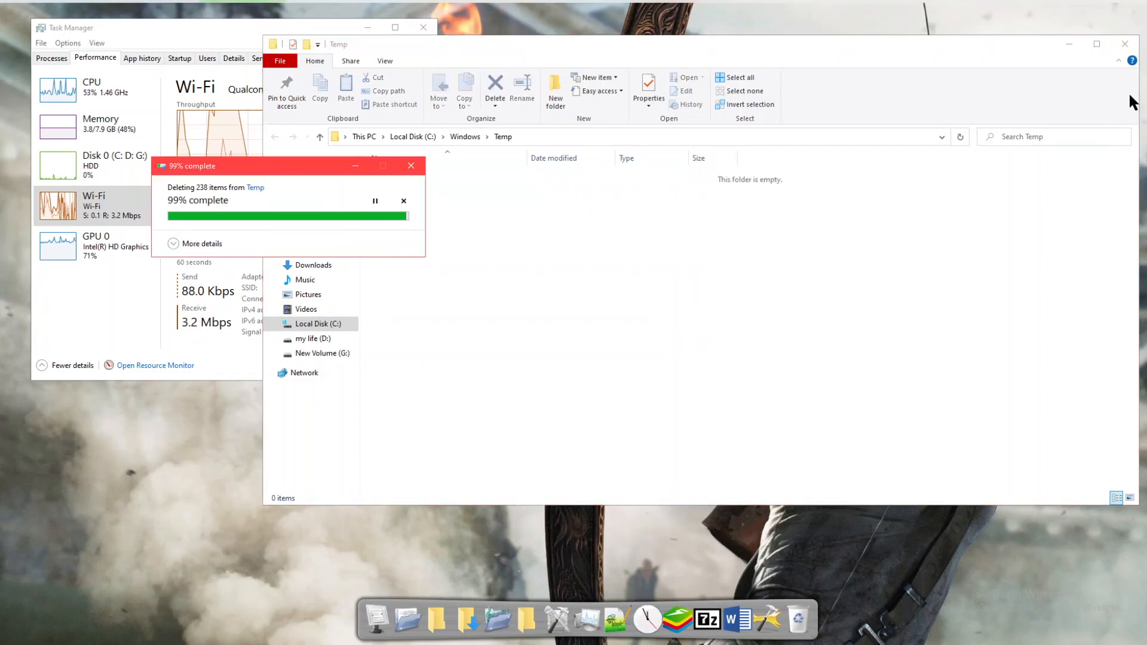
click(1125, 44)
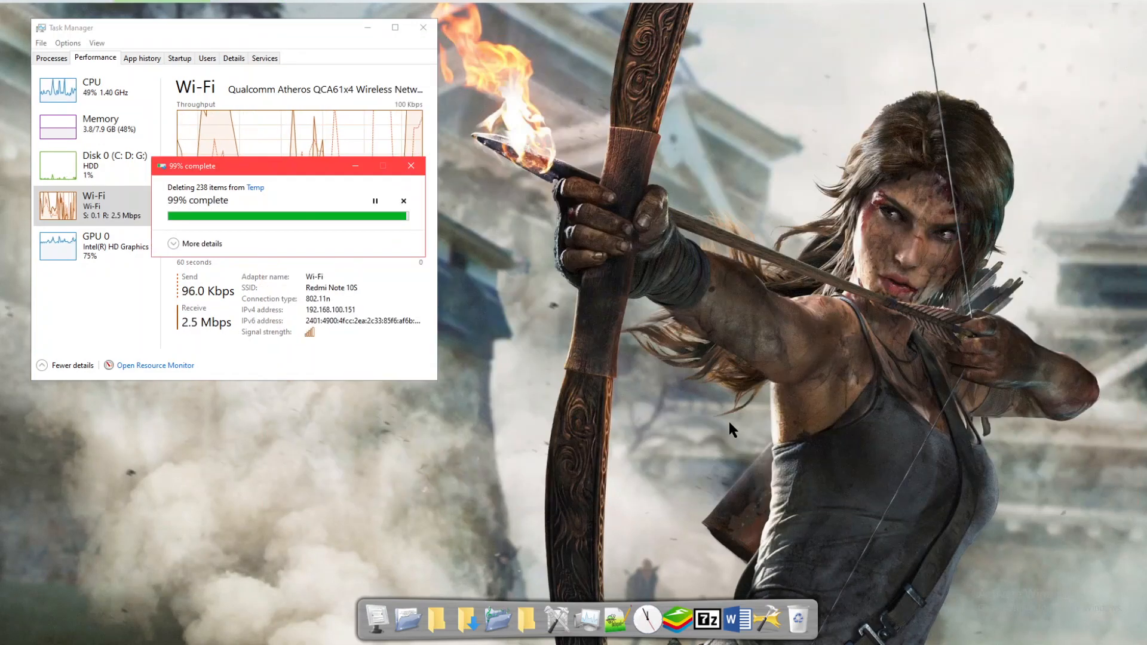
Open the Windows Prefetch folder with the Run command prefetch and grant permission to access it
key(super+r)
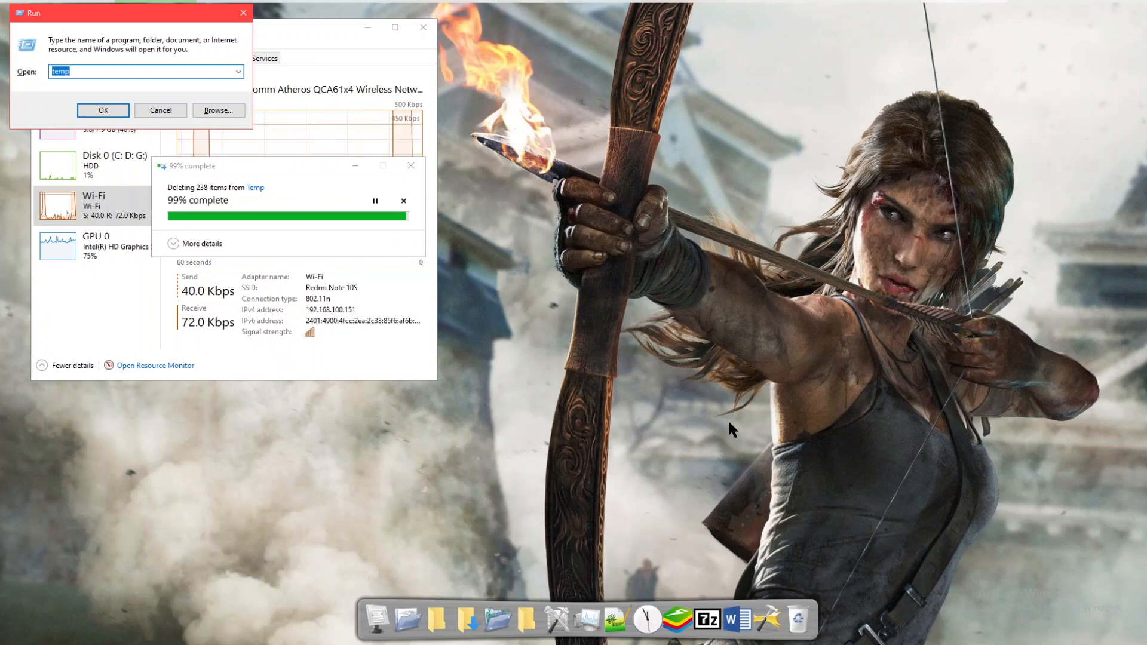
text(prefetch)
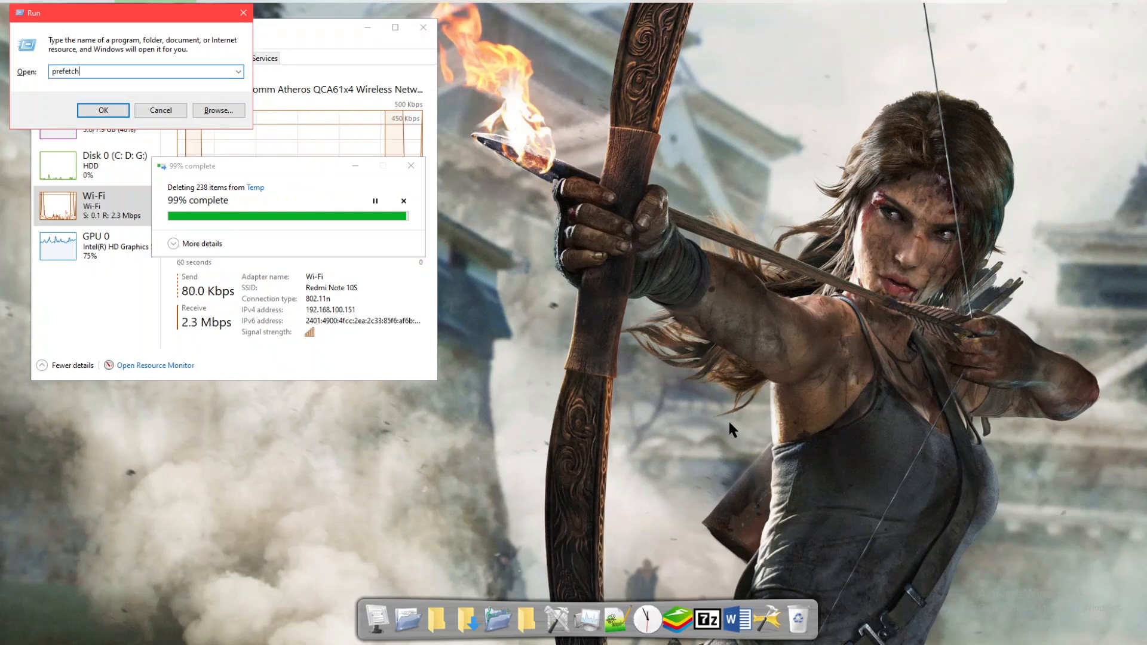
key(Return)
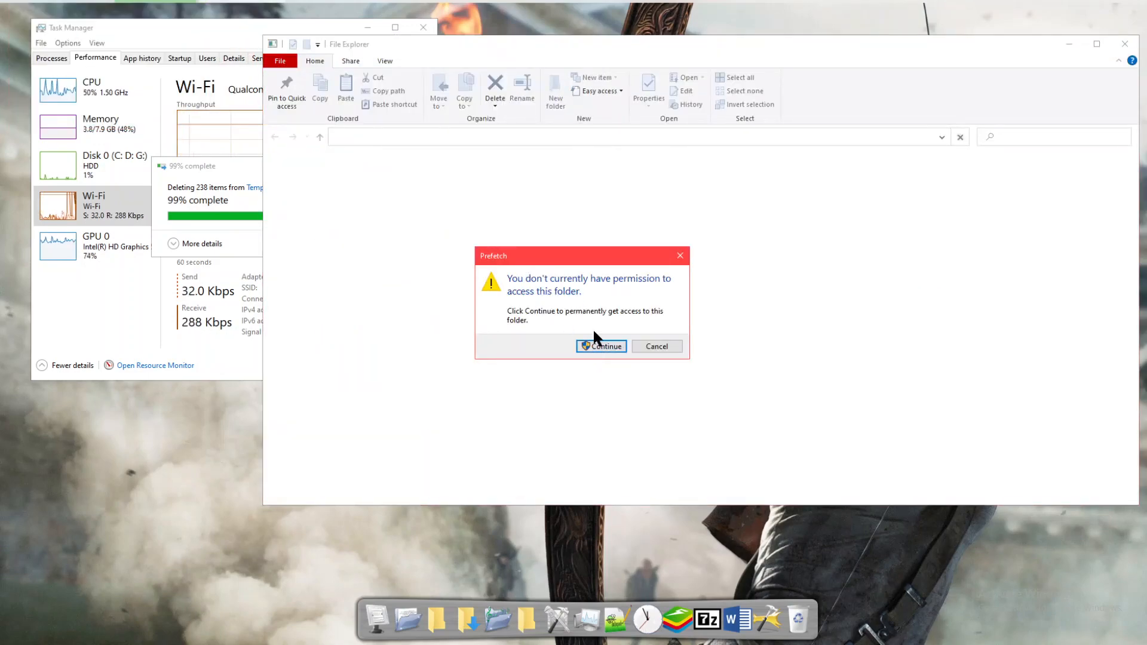
click(607, 347)
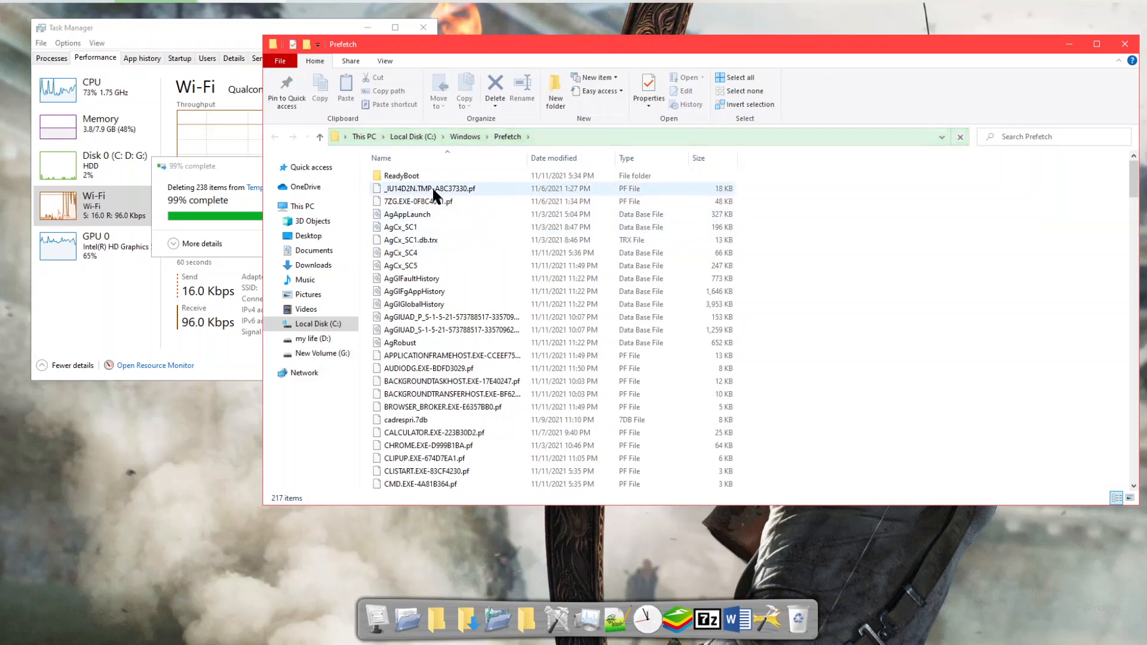
Permanently delete all items in the Prefetch folder, skipping files that are in use, and close the folder window
key(ctrl+a)
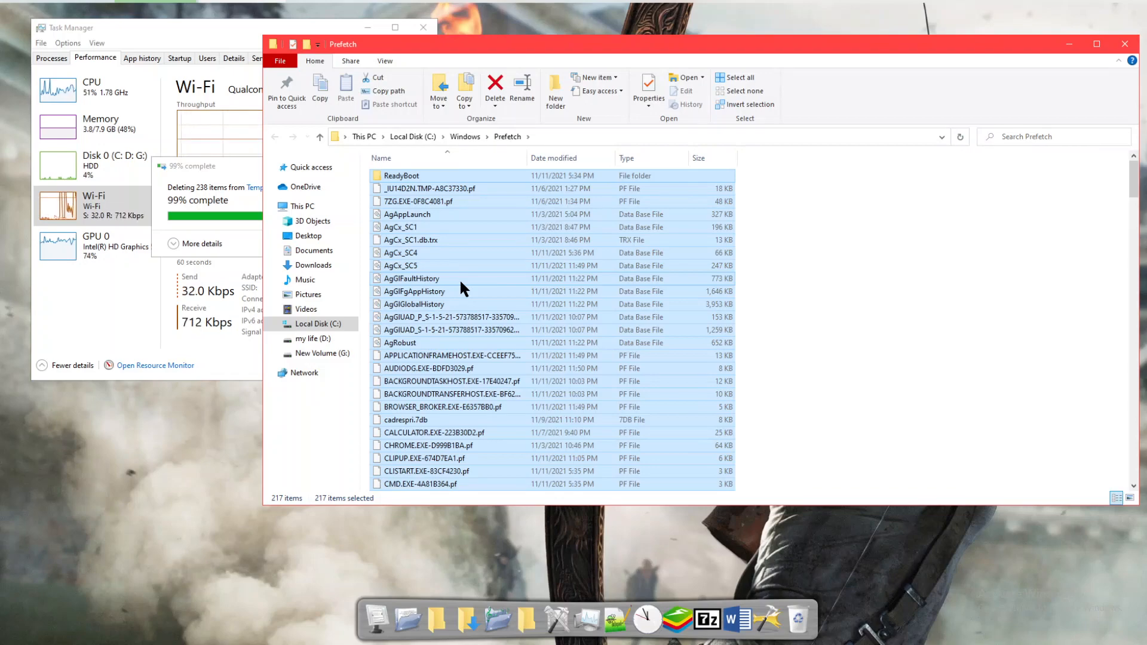
key(shift+Delete)
key(Return)
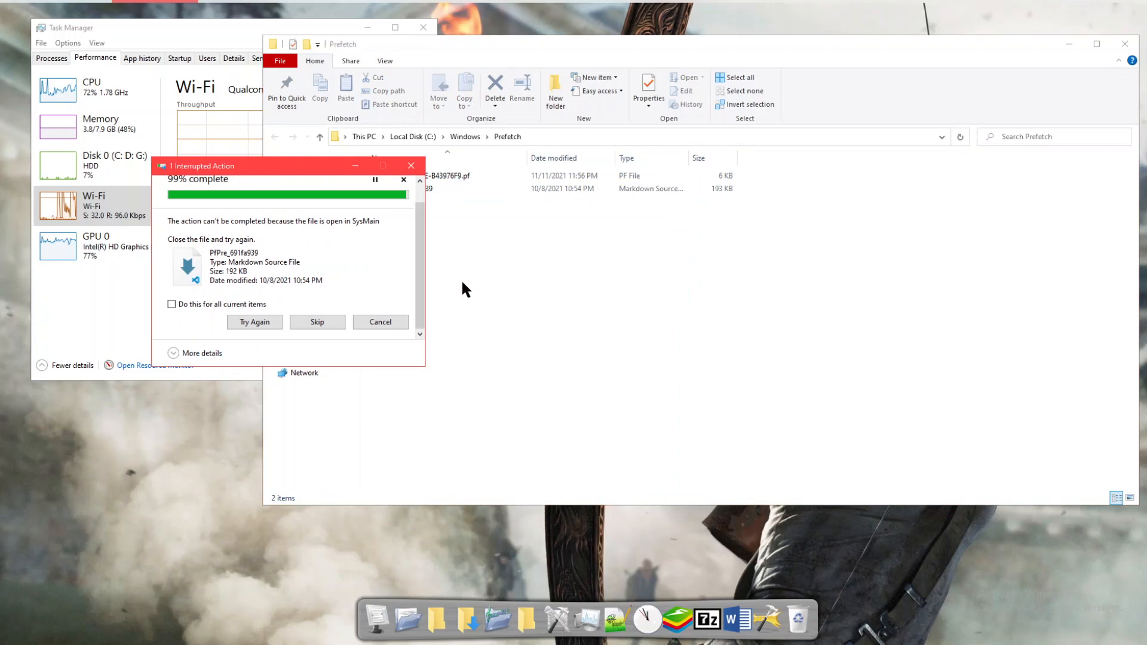
click(238, 304)
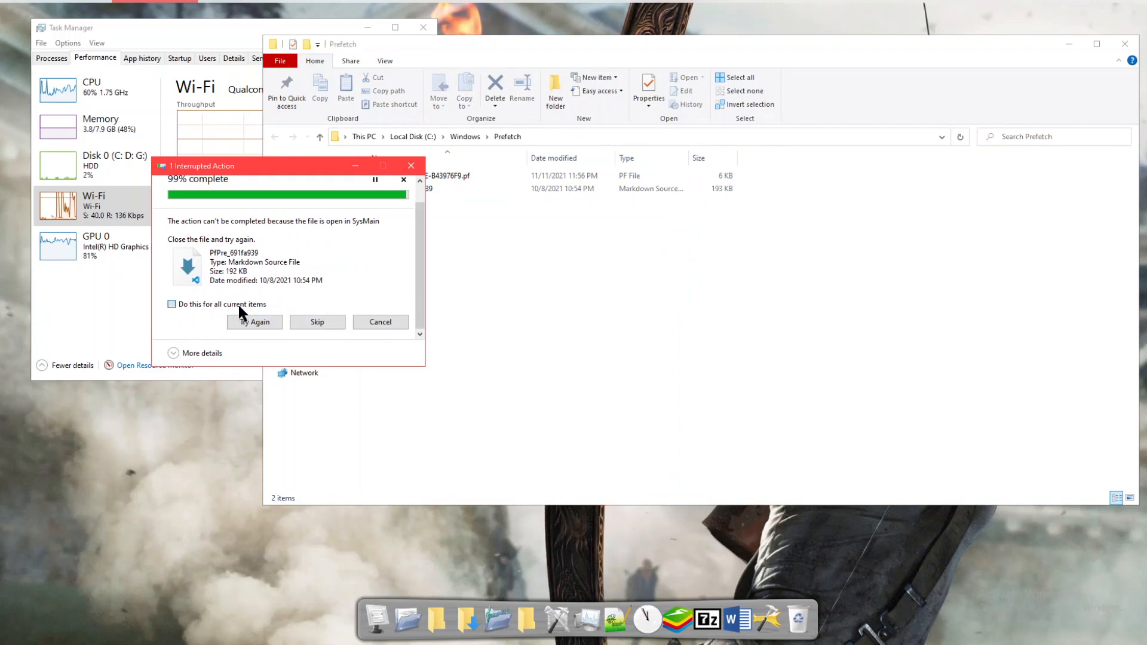
click(311, 323)
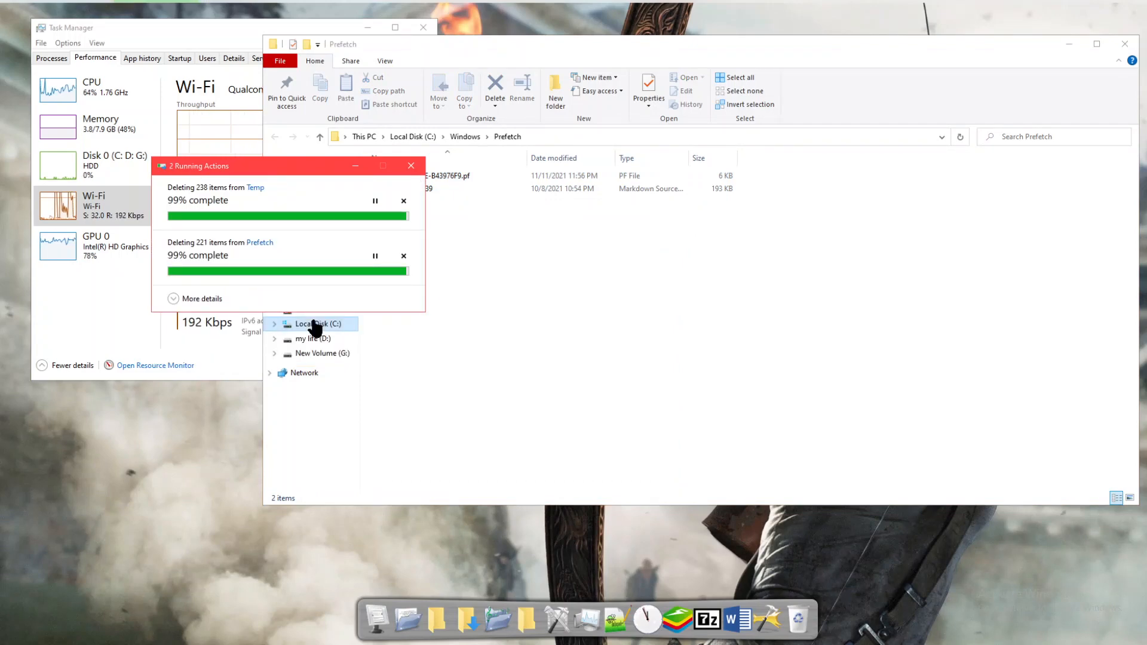
click(1126, 44)
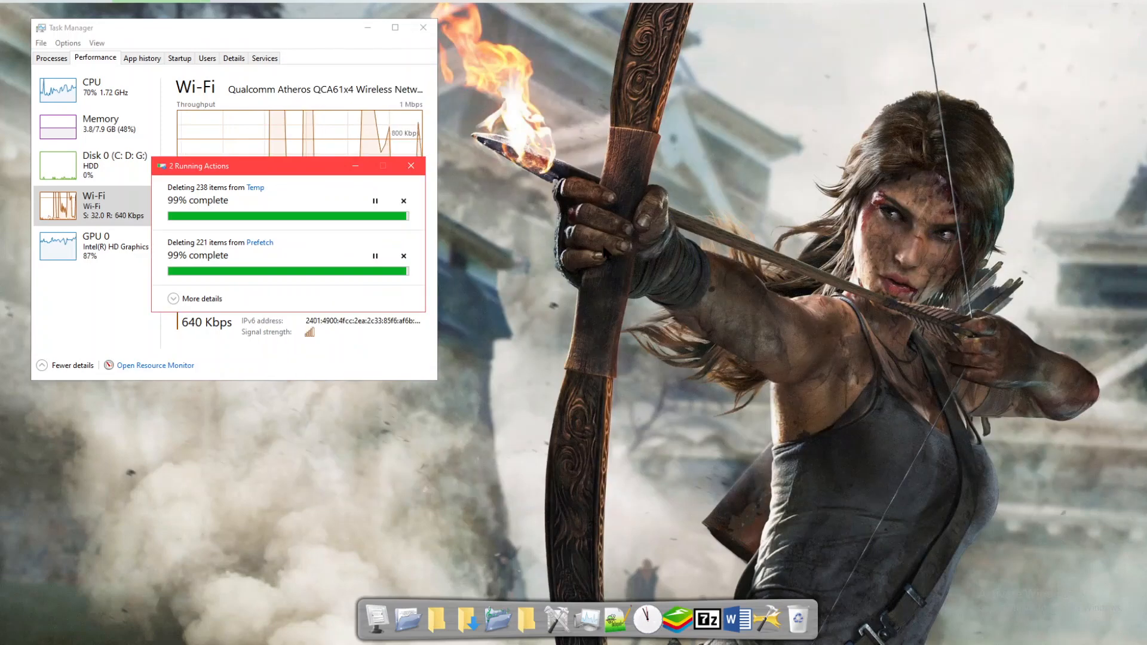
Open the user's AppData Local Temp folder by running %tmp% from the Run dialog
key(super+r)
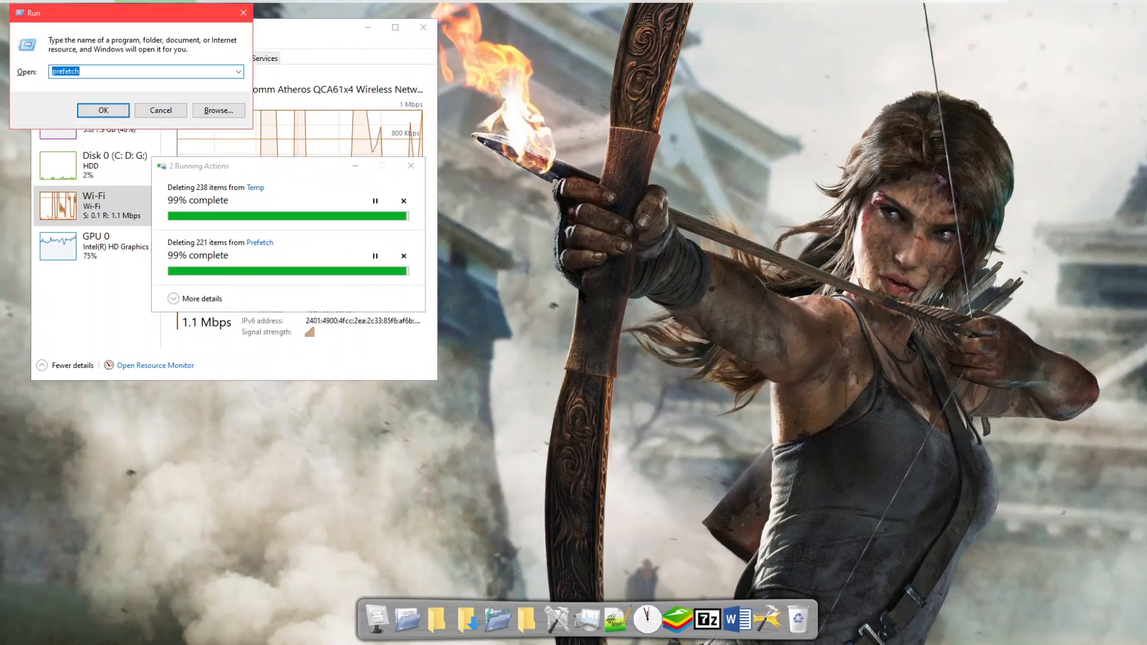
key(Down)
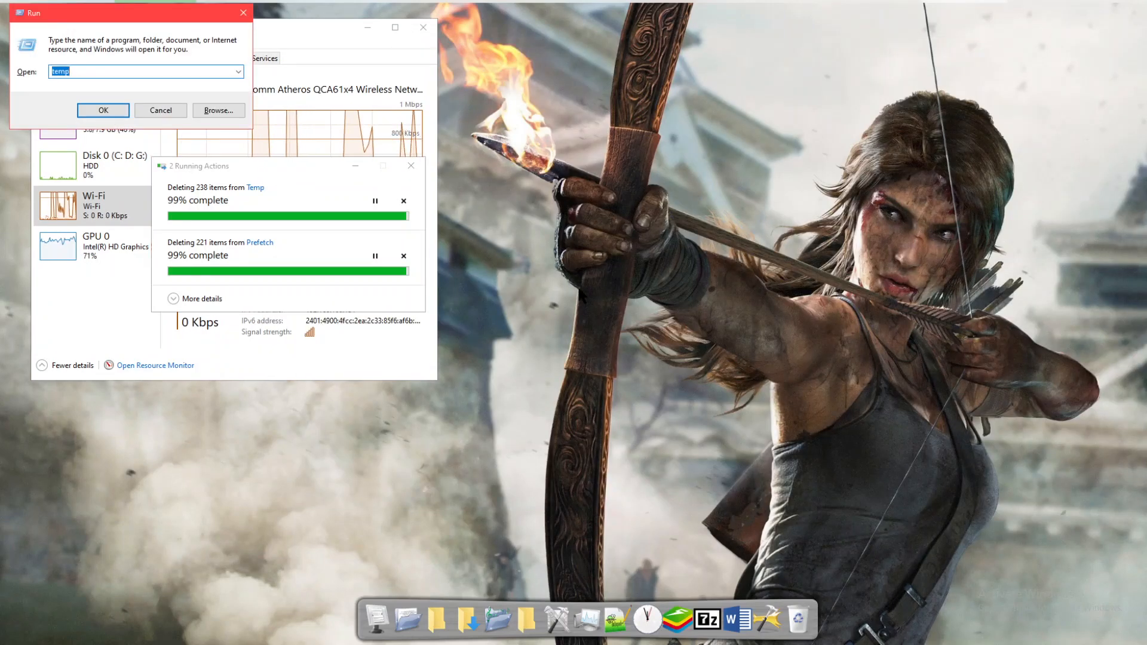
key(Down)
key(Down)
key(Down)
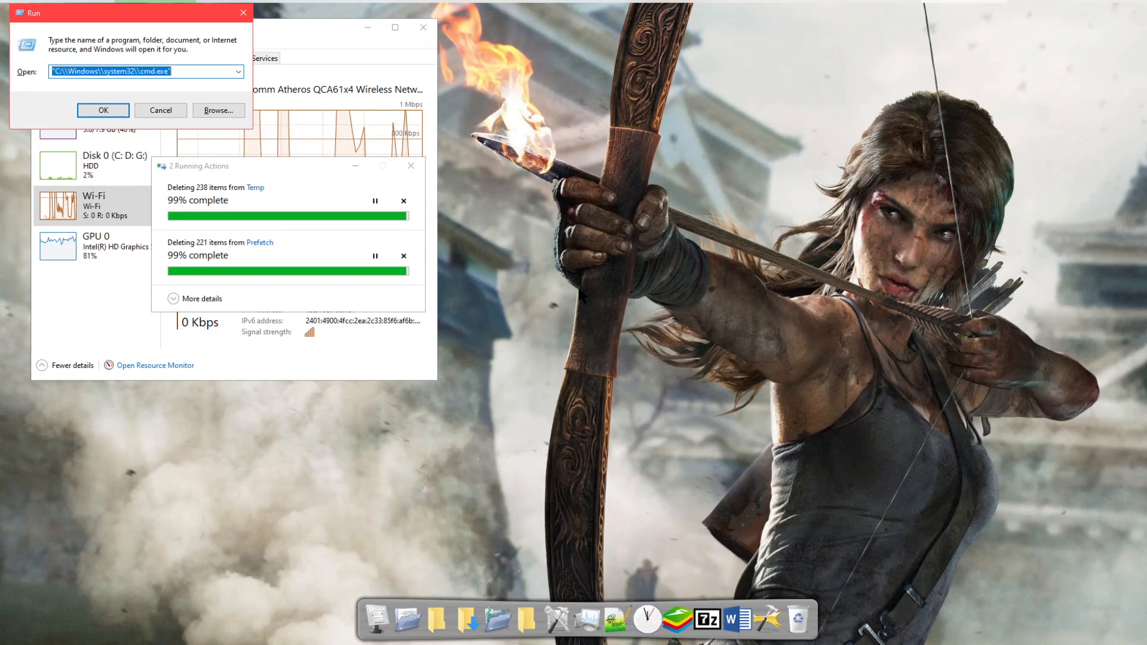
text(%%)
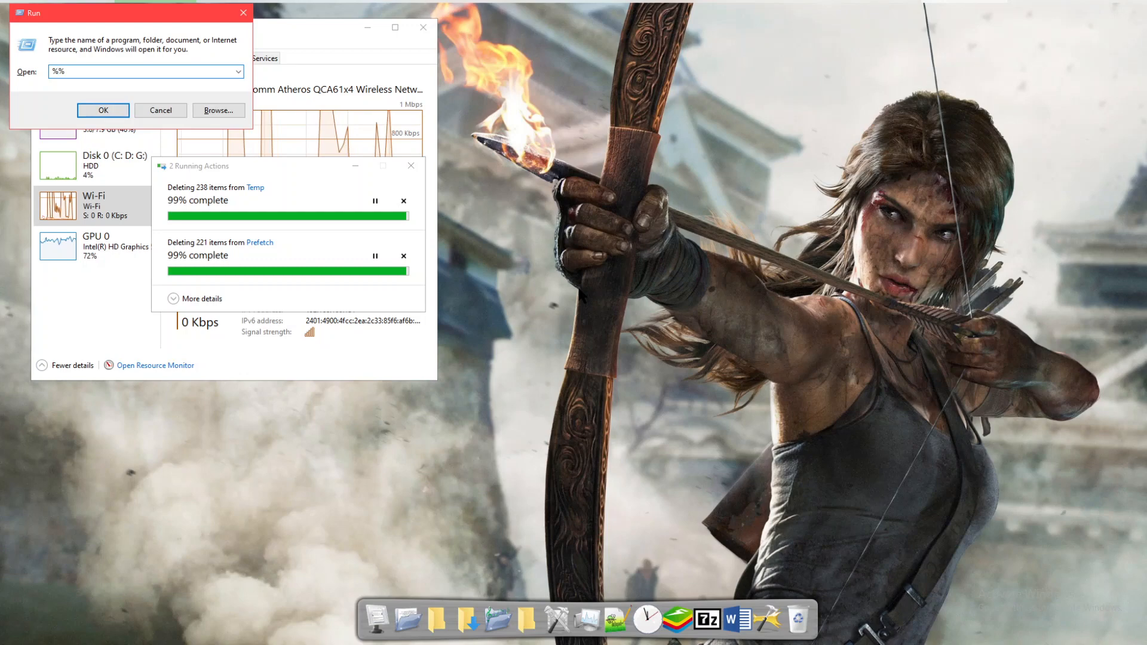
text(temp)
key(Return)
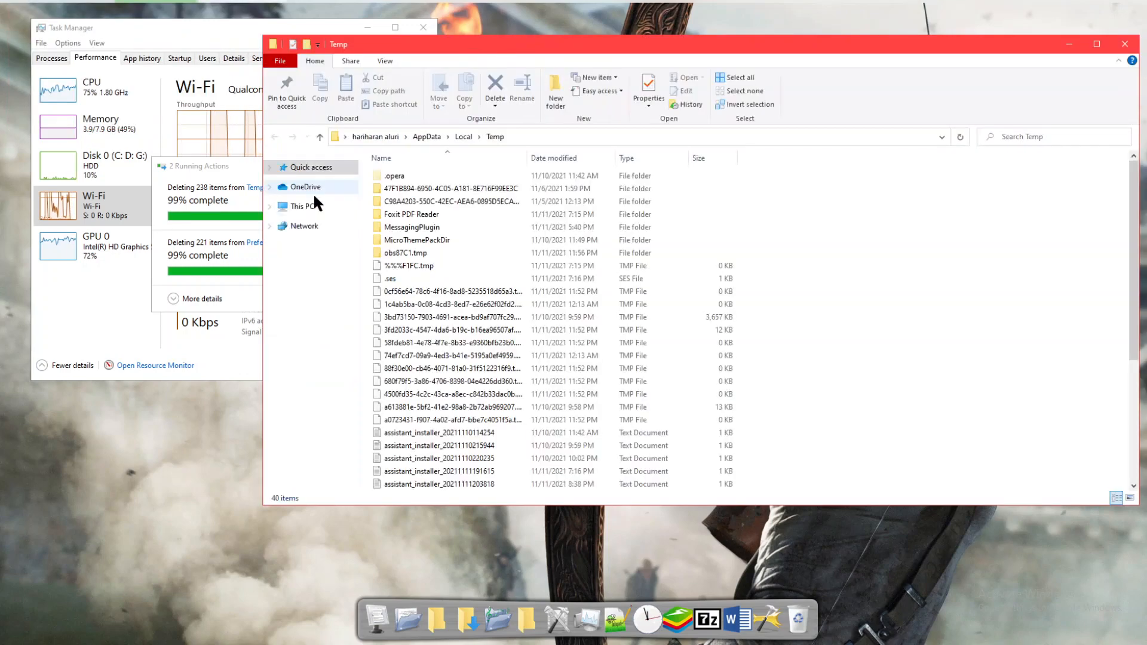
Refresh the user's Temp folder, permanently delete all its items, close the window, and skip all files in use
click(578, 252)
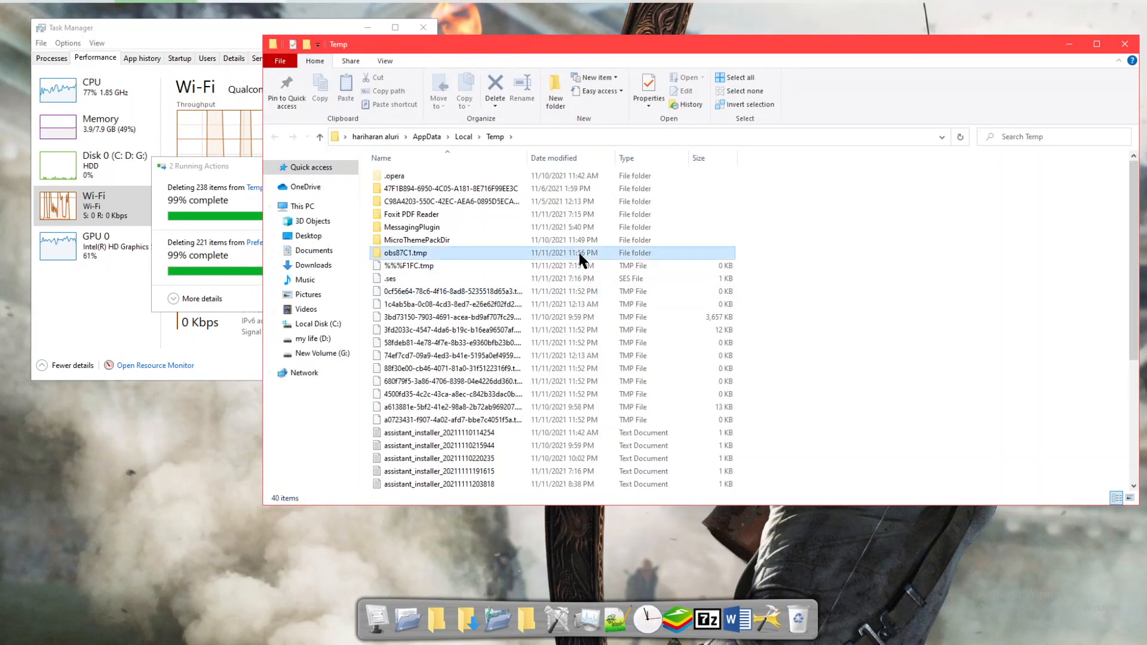
right_click(841, 201)
click(861, 267)
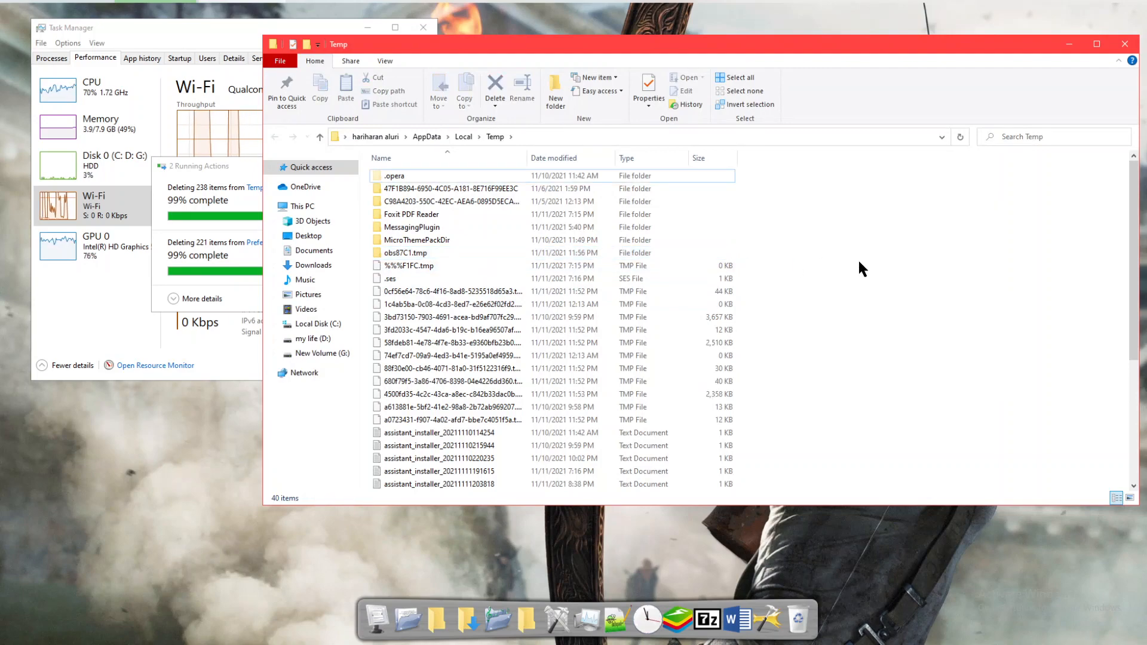
key(ctrl+a)
key(shift+Delete)
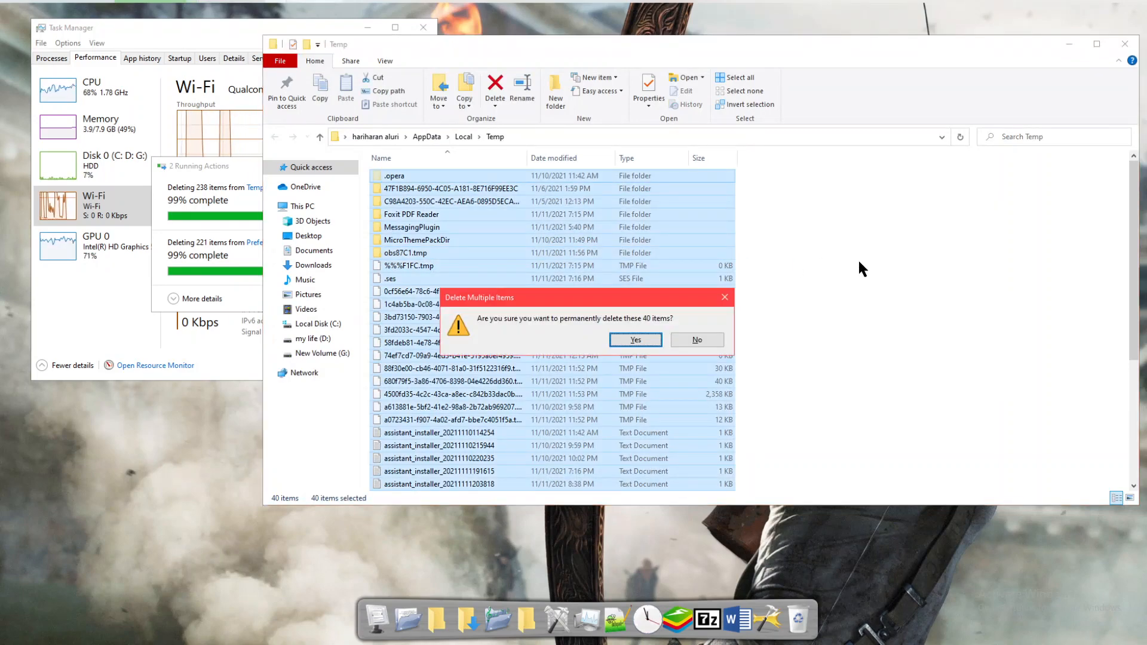
key(Return)
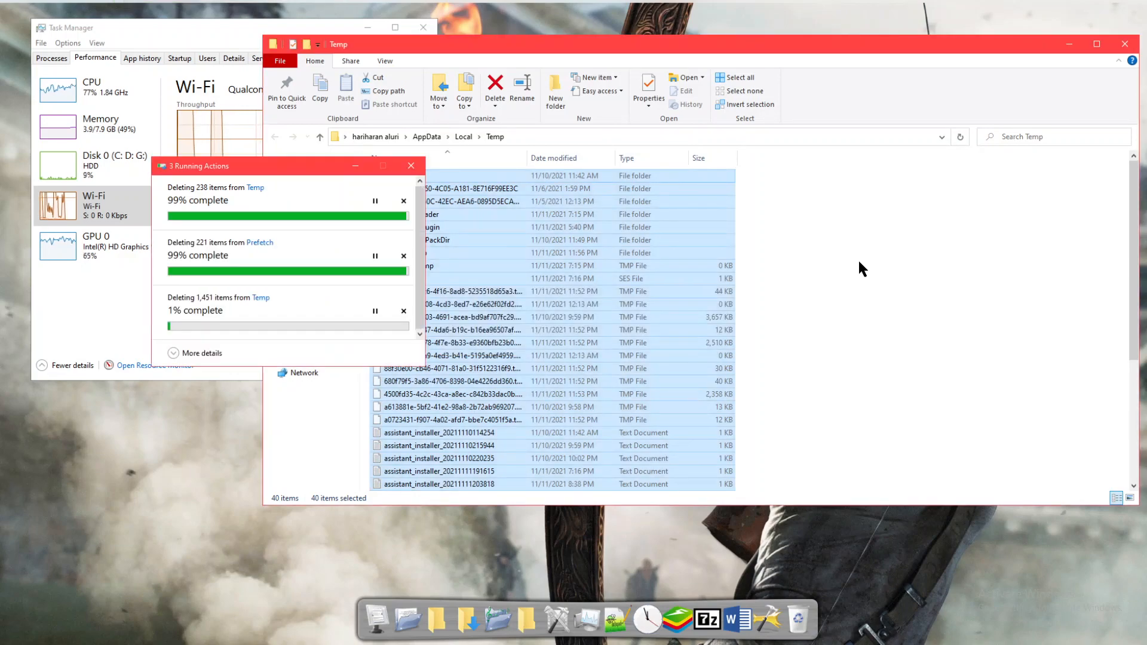
click(1124, 44)
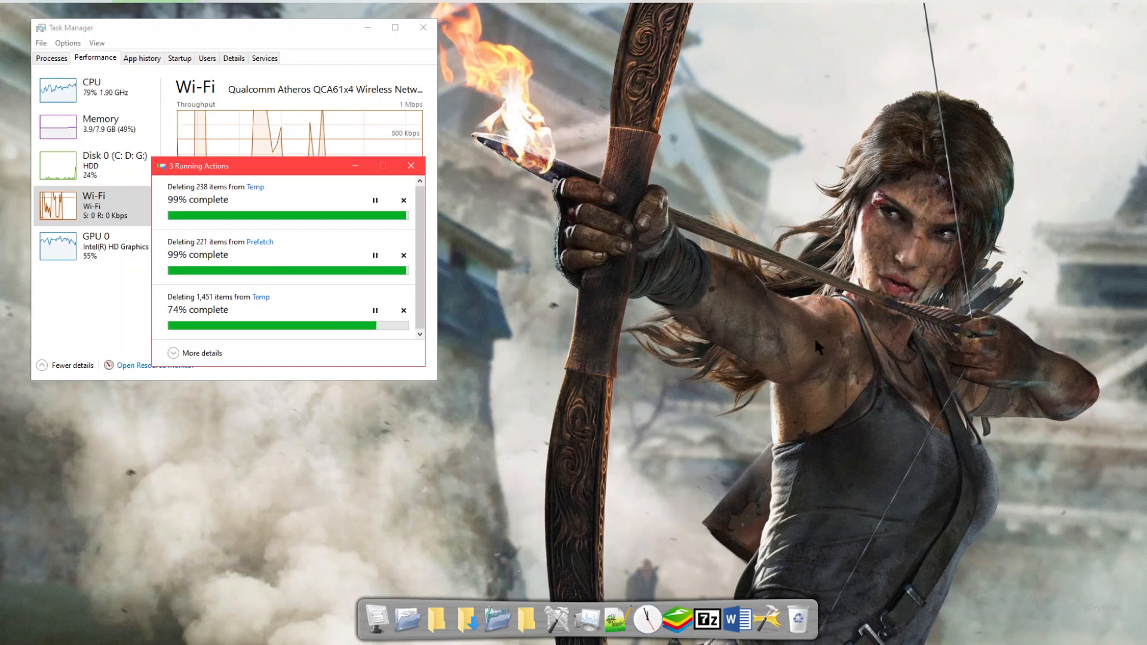
click(248, 305)
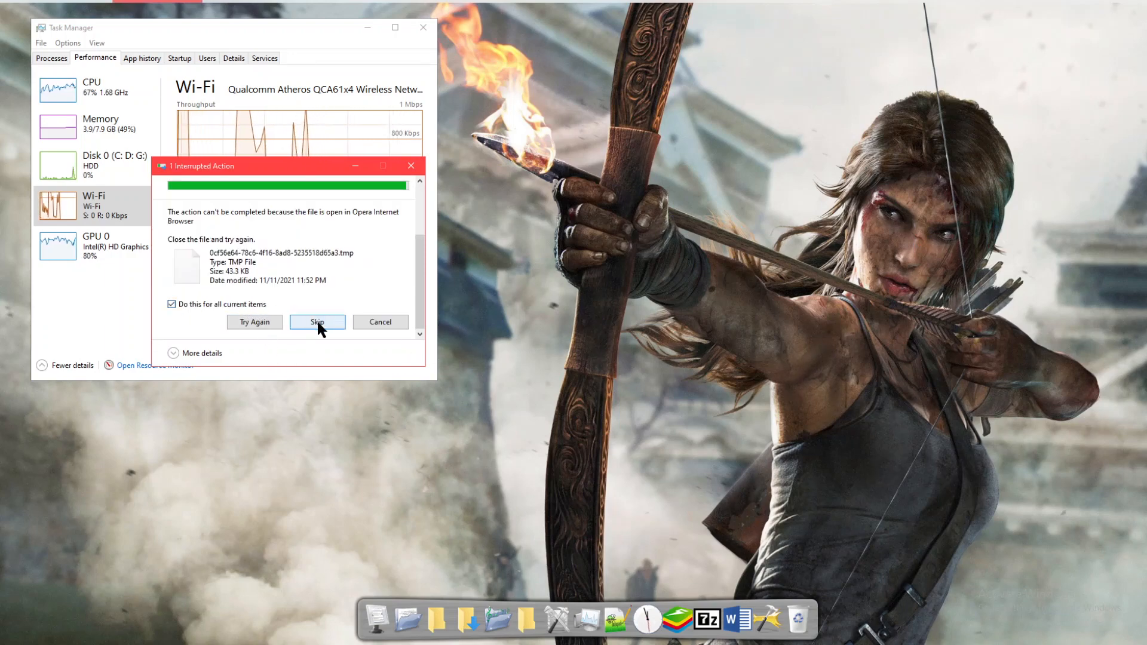
click(318, 323)
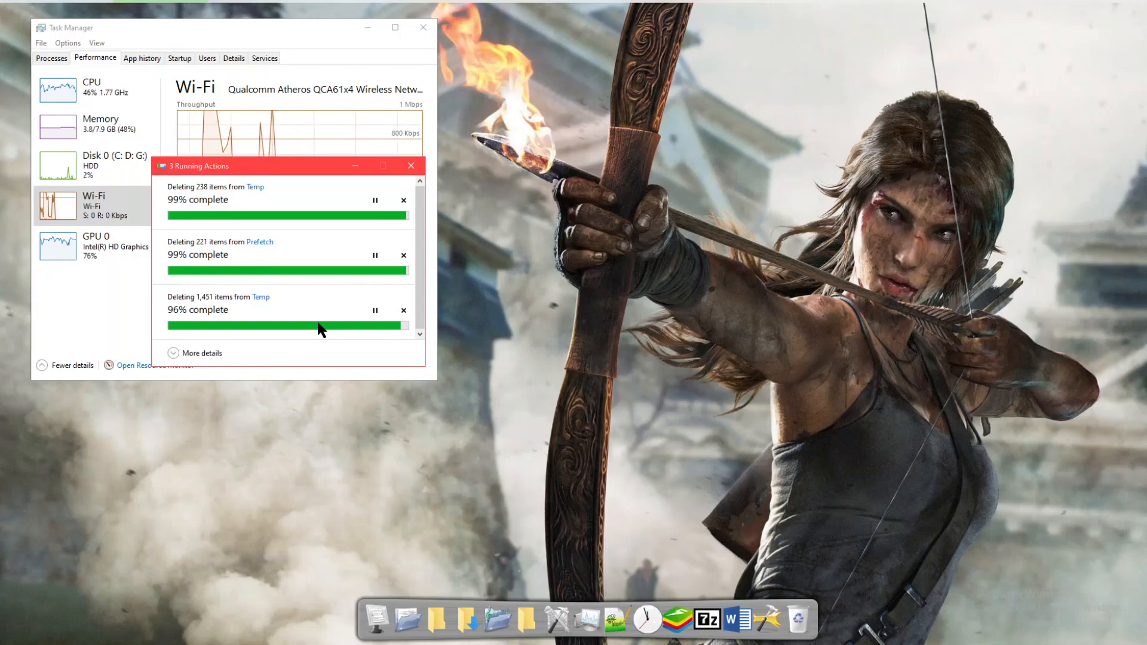
Open System Configuration with the Run command msconfig and move its window clear of Task Manager
key(super+r)
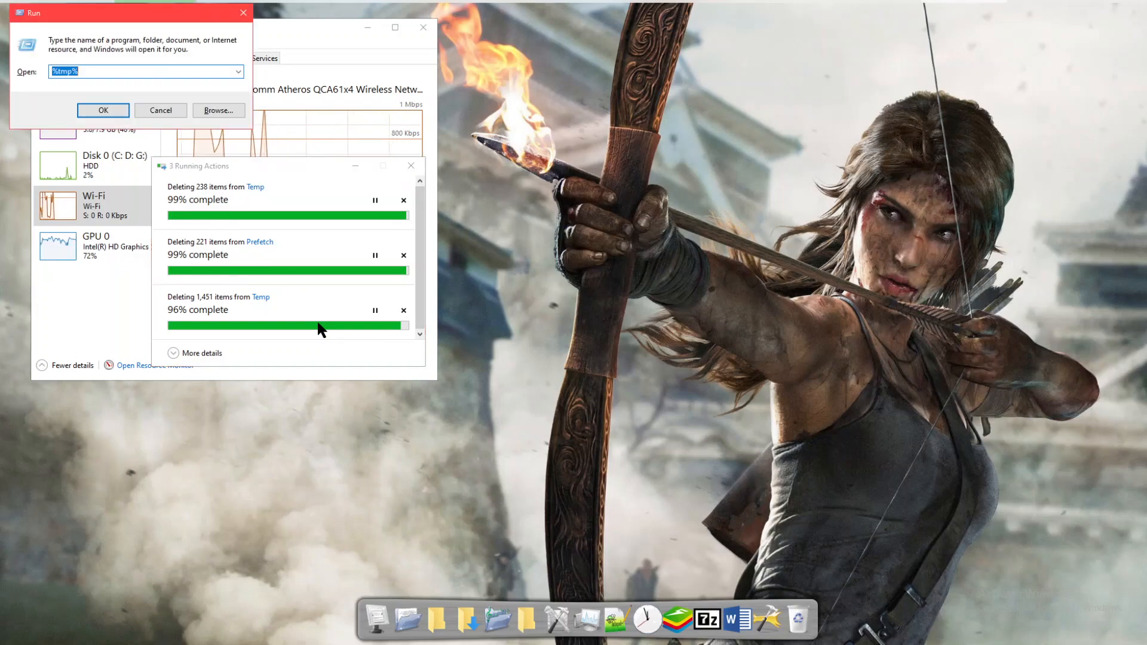
text(msc)
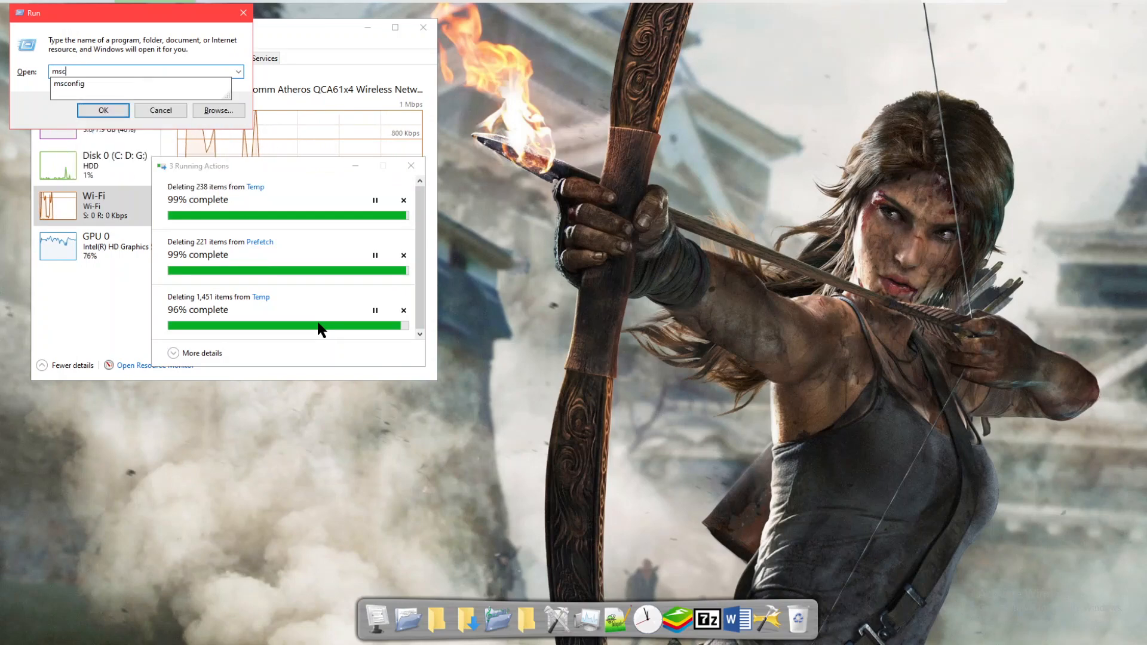
text(onfig)
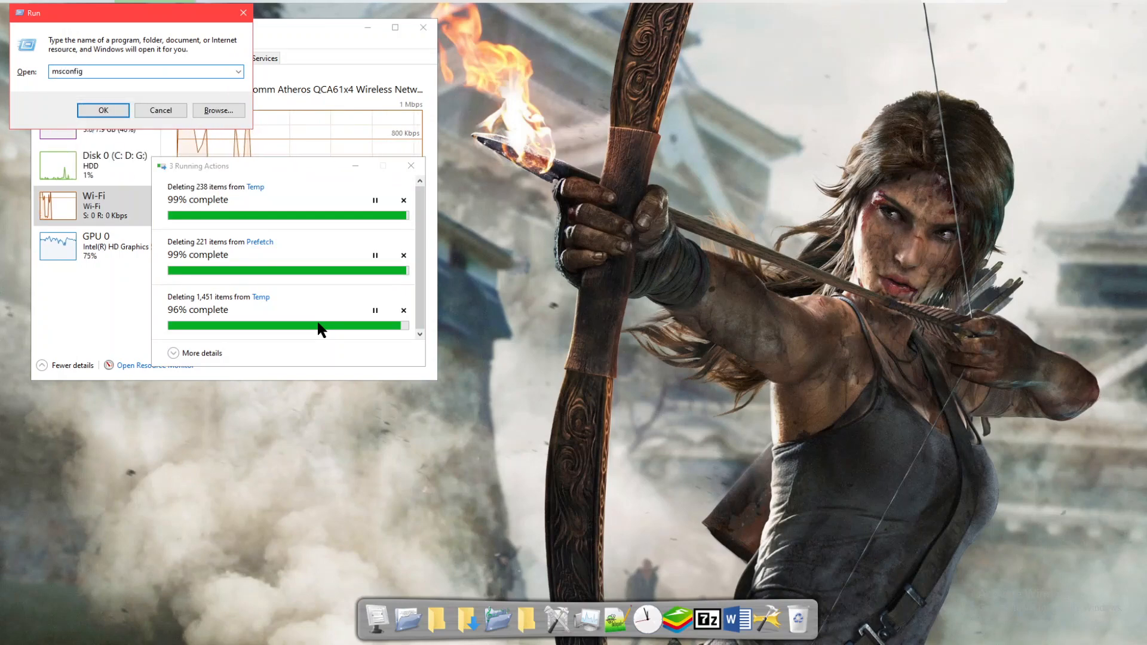
key(Return)
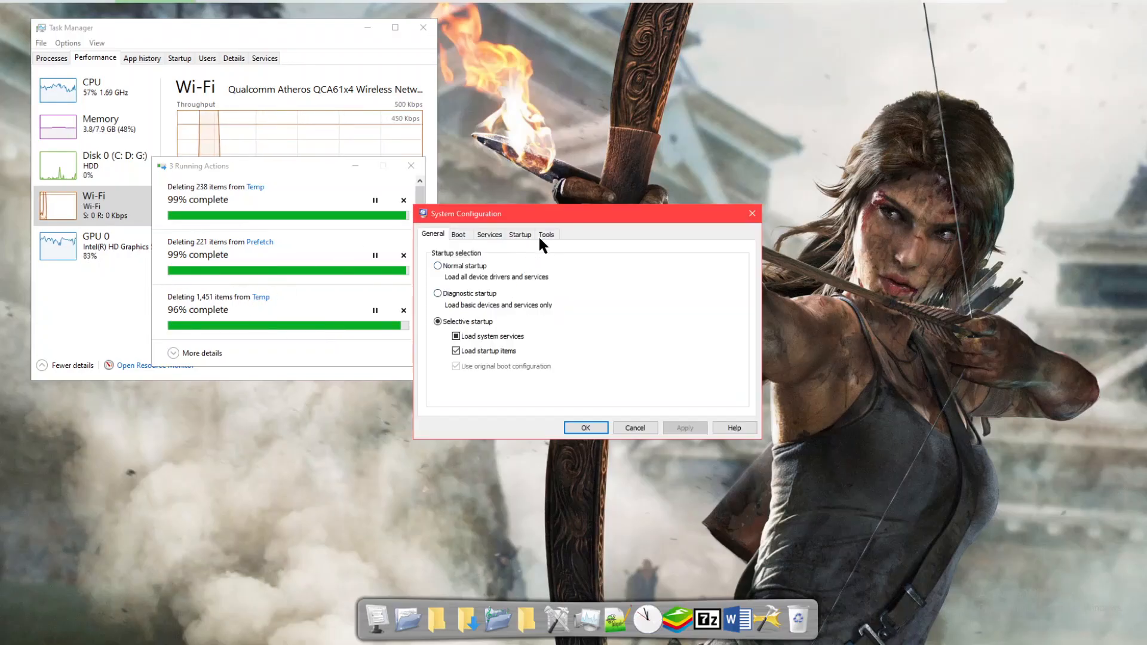
drag(574, 214, 647, 91)
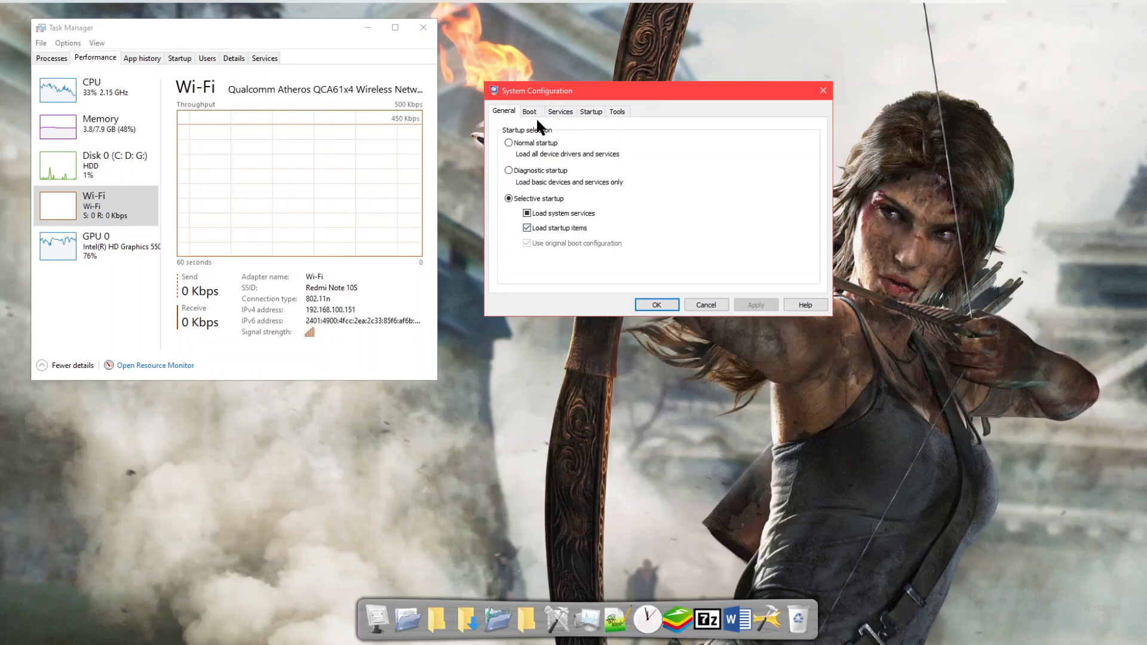
Browse the services list in System Configuration and hide all Microsoft services
click(555, 112)
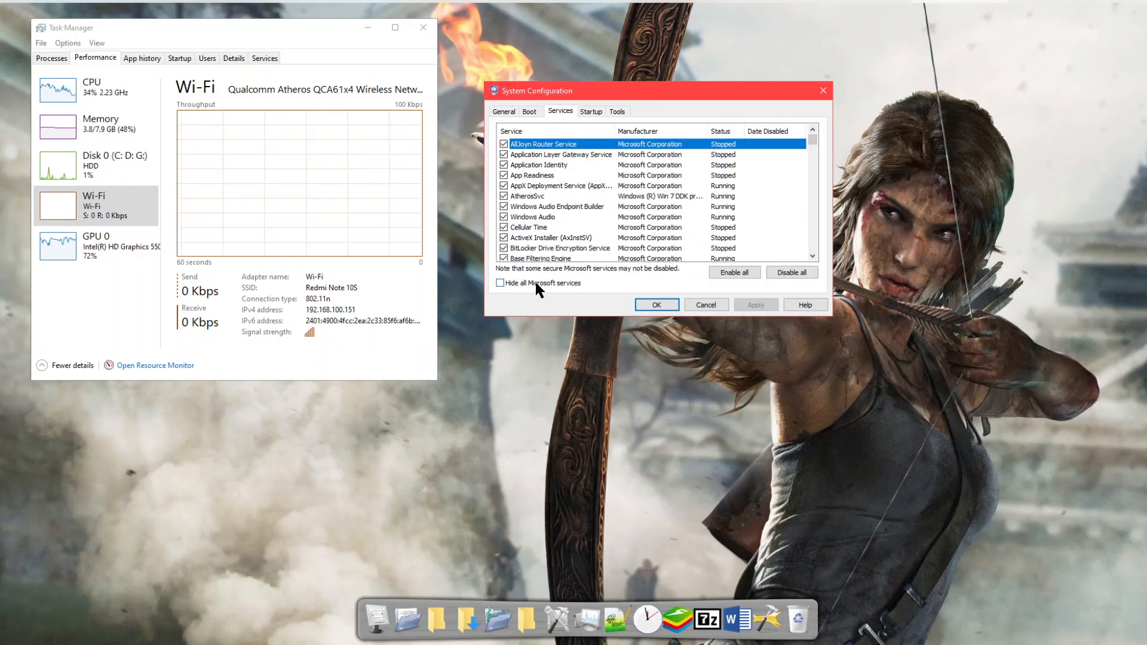
scroll(542, 190, down, 3)
scroll(541, 191, up, 3)
scroll(541, 190, down, 5)
scroll(542, 190, down, 5)
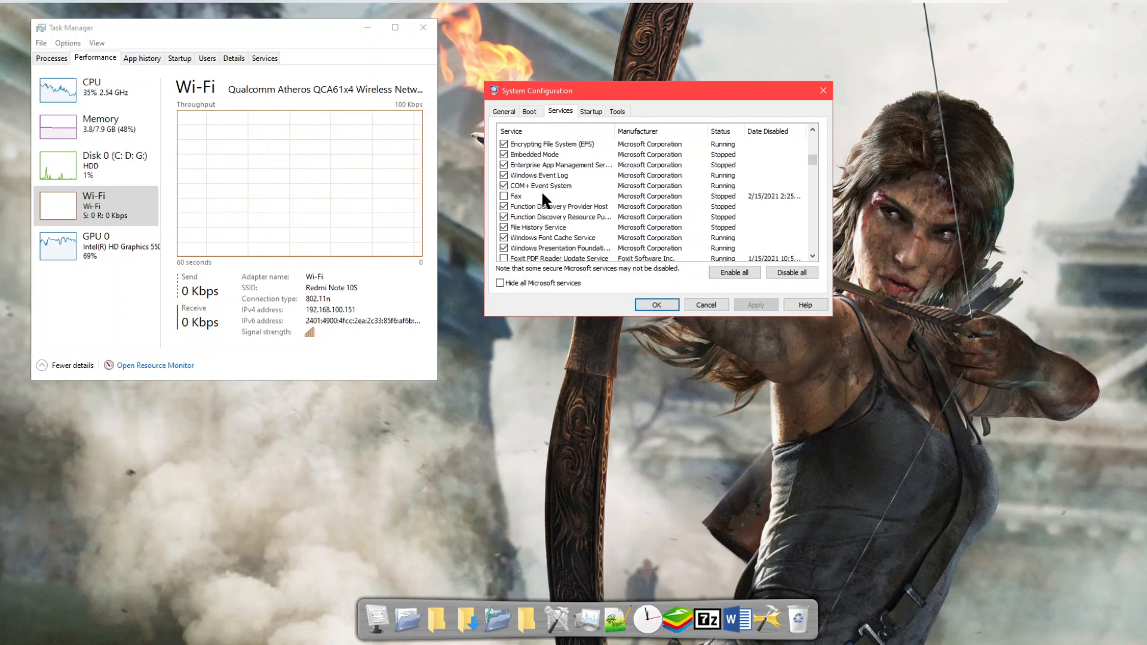
click(501, 283)
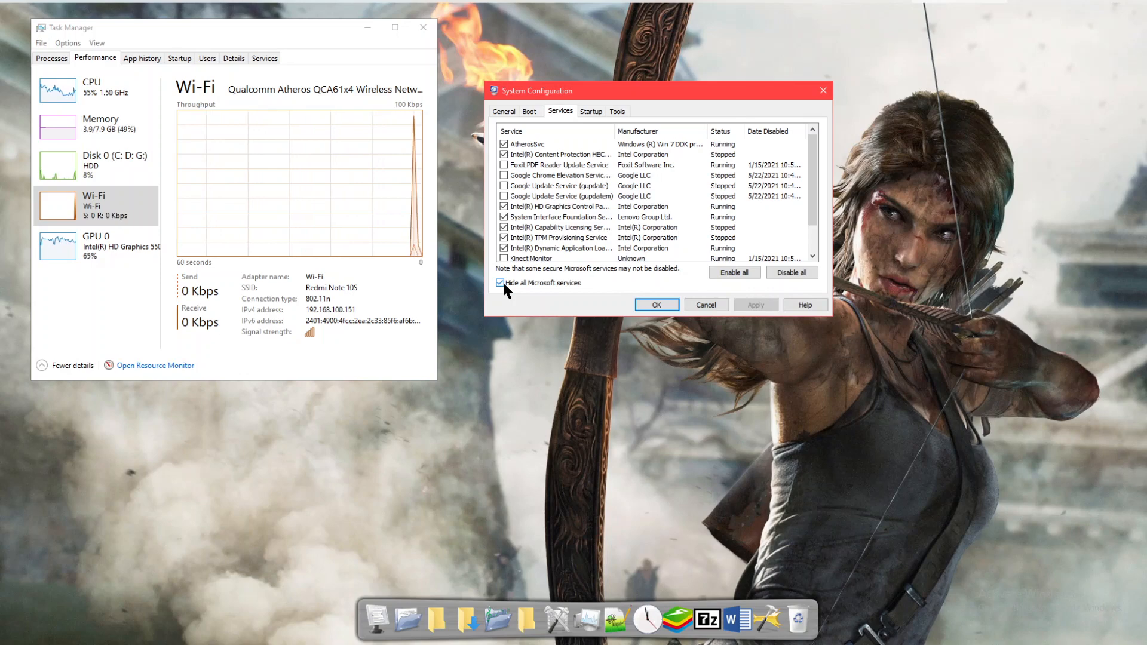
Move System Configuration below the CPU graph and examine which non-Microsoft services are enabled or disabled
click(975, 79)
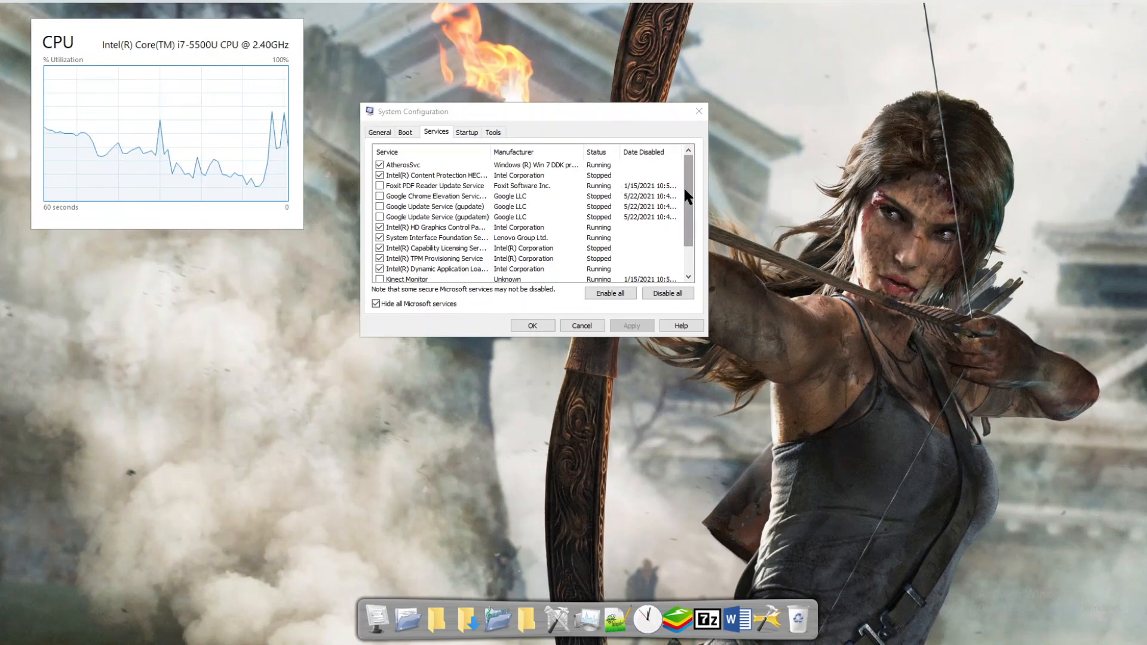
drag(687, 197, 691, 166)
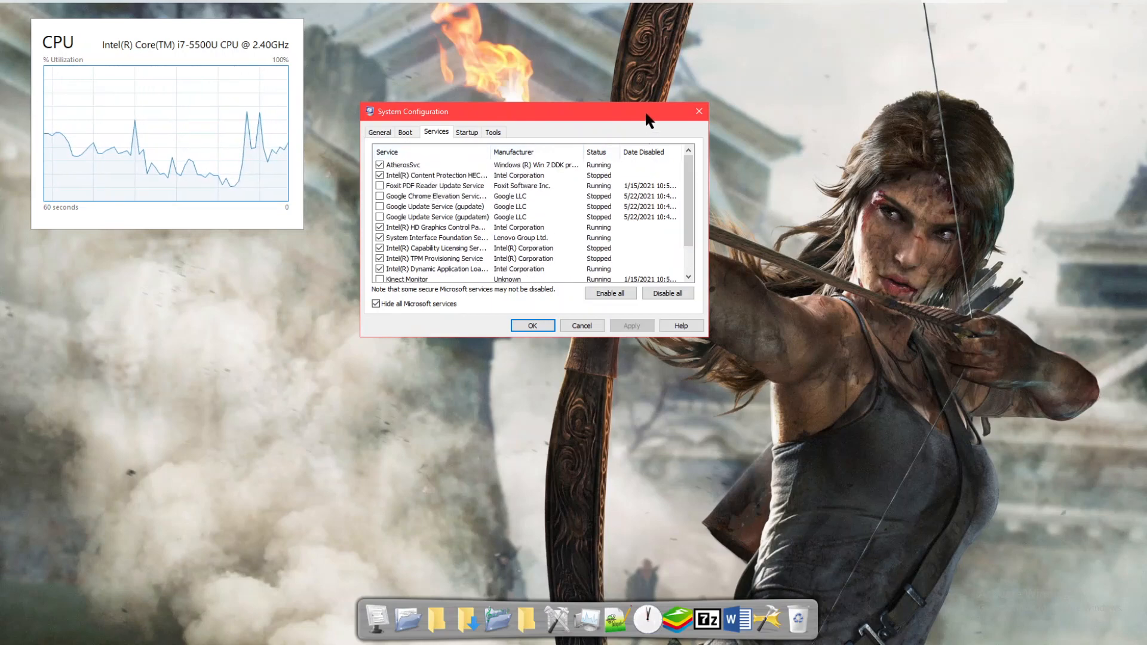
drag(649, 116, 404, 238)
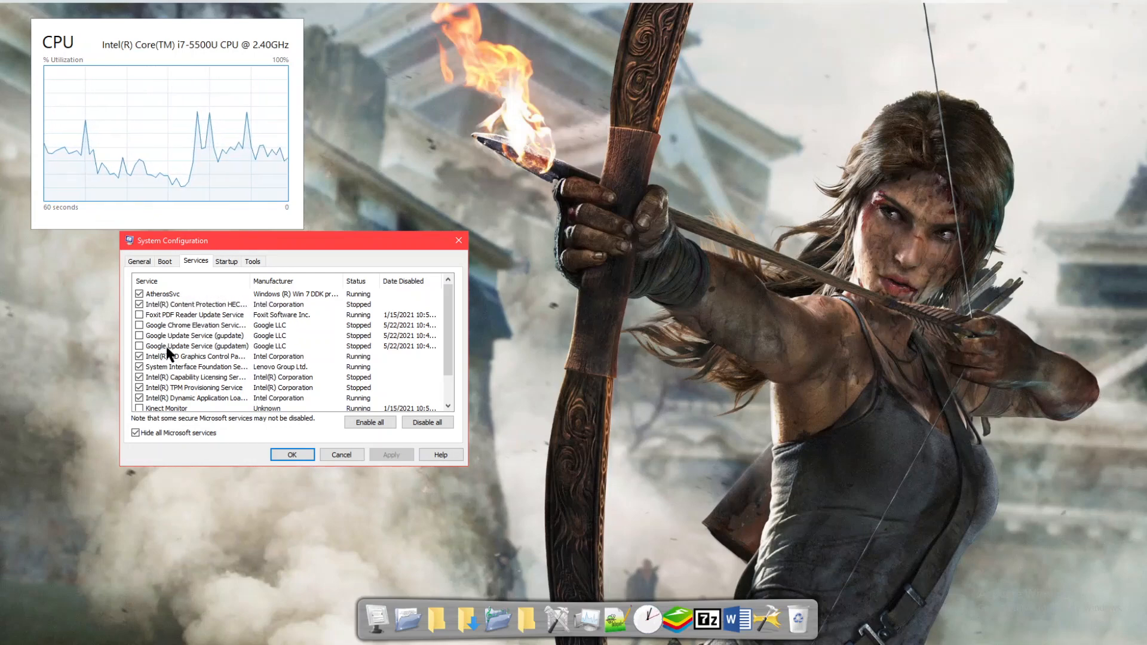
scroll(440, 356, down, 1)
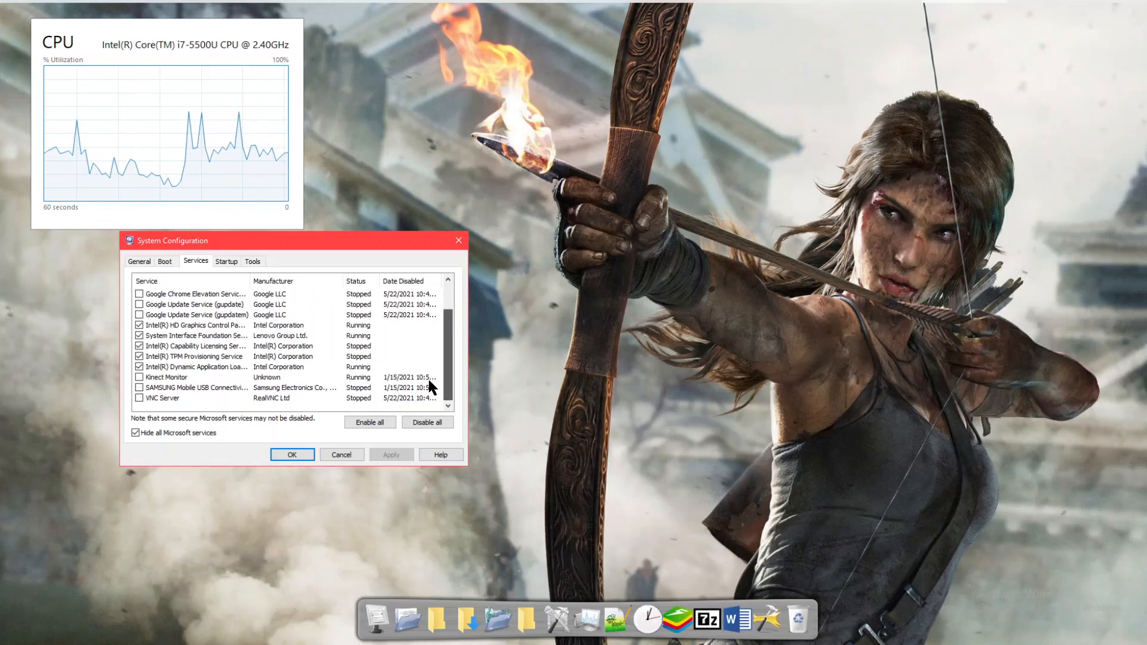
scroll(425, 382, up, 1)
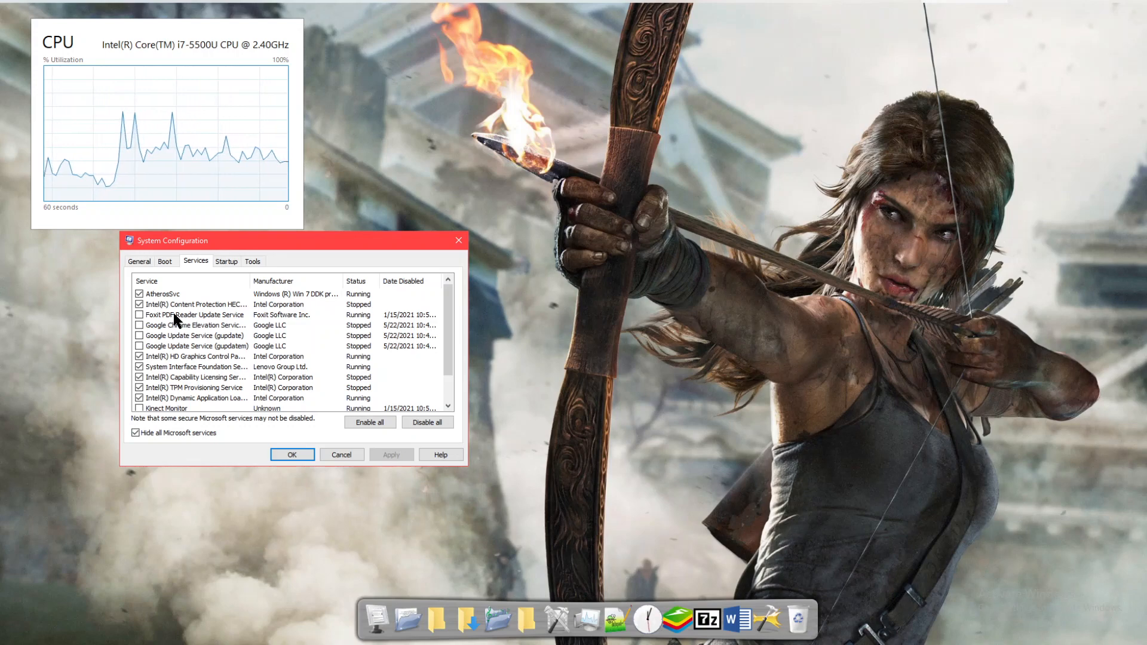
scroll(450, 354, down, 1)
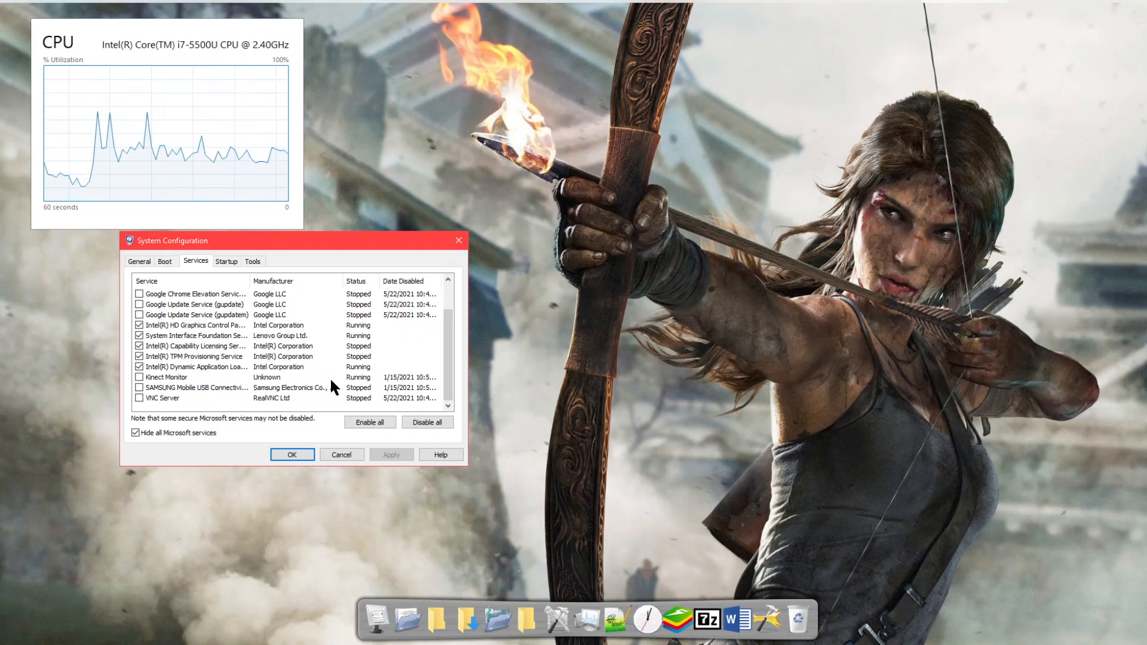
drag(448, 361, 448, 307)
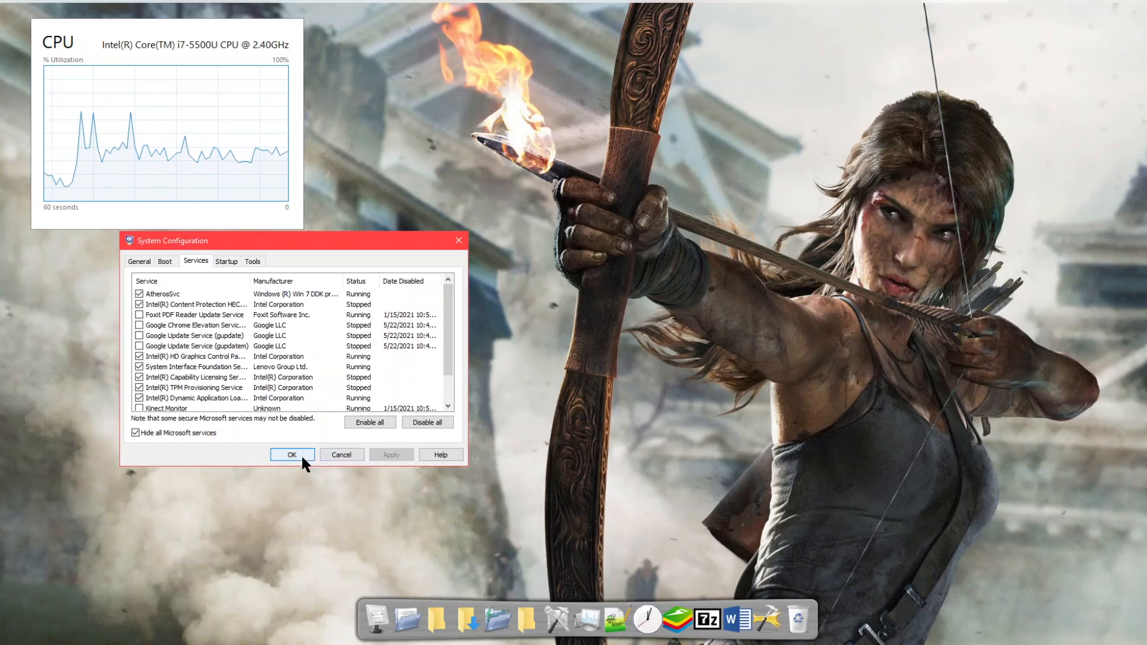
Show the Microsoft services again, review the list's final entries including the Xbox Live services, and close System Configuration with OK
click(135, 432)
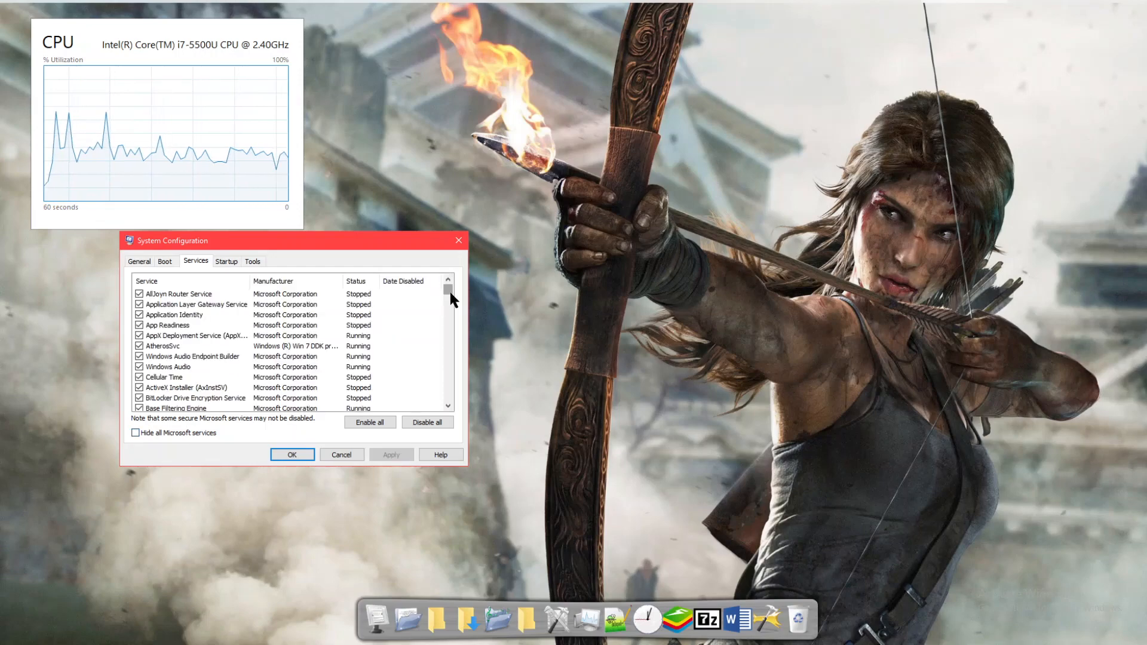
mouse_move(450, 289)
mouse_down()
mouse_move(442, 410)
mouse_move(440, 276)
mouse_up()
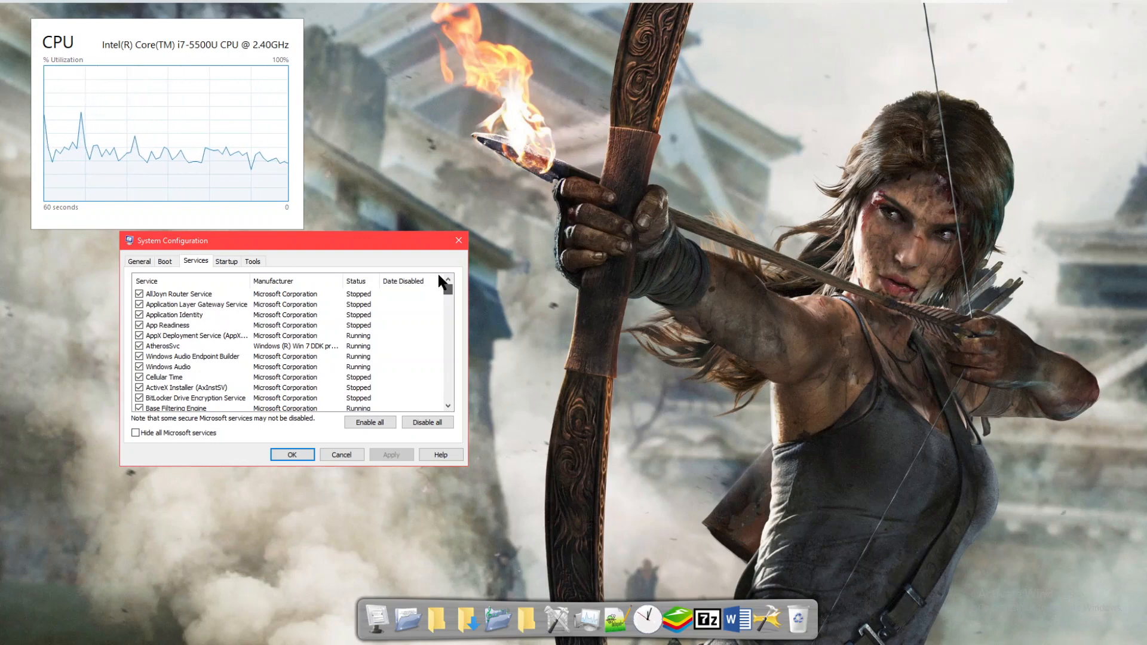
drag(448, 289, 449, 394)
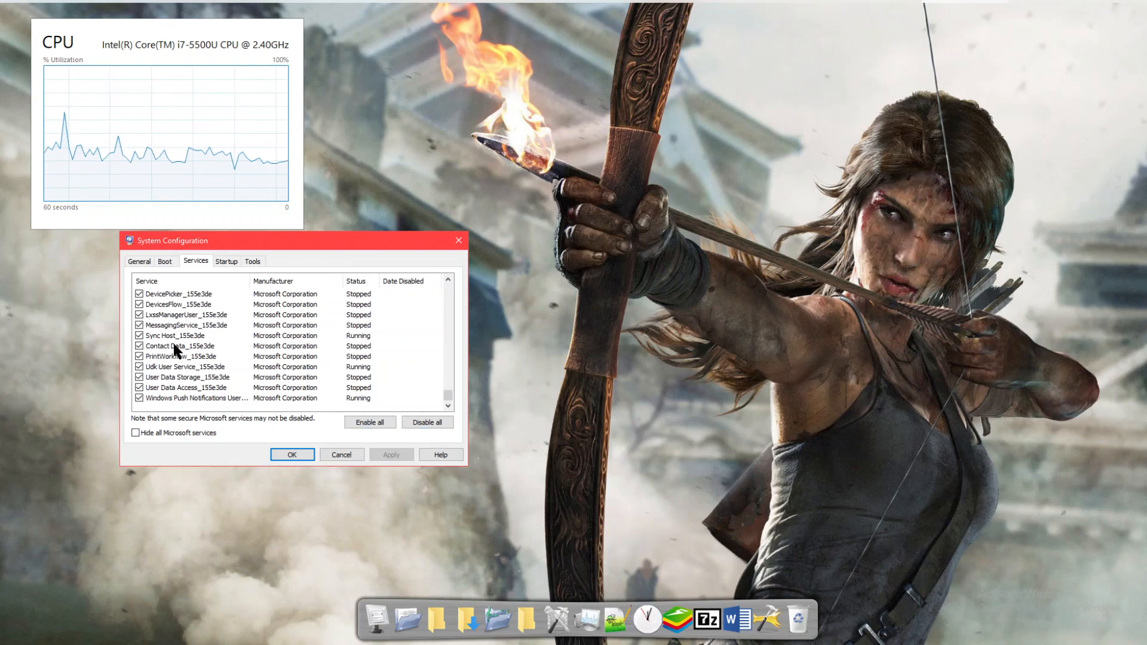
mouse_move(446, 393)
mouse_down()
mouse_move(446, 381)
mouse_move(447, 391)
mouse_up()
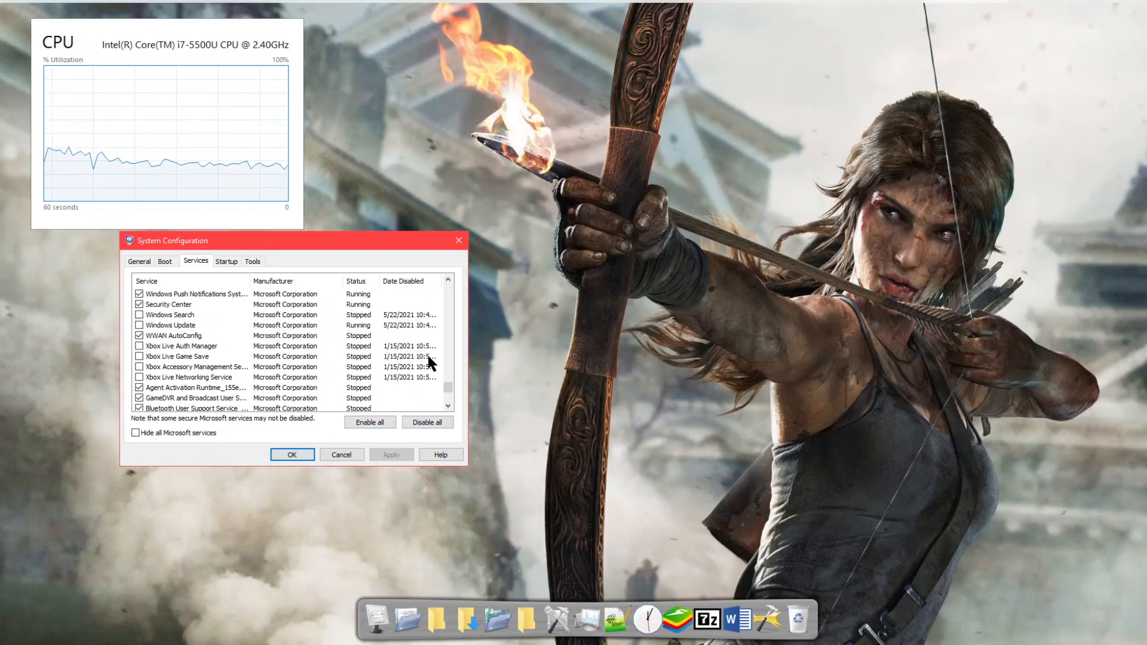
mouse_move(448, 390)
mouse_down()
mouse_move(448, 356)
mouse_move(449, 406)
mouse_up()
scroll(448, 404, up, 1)
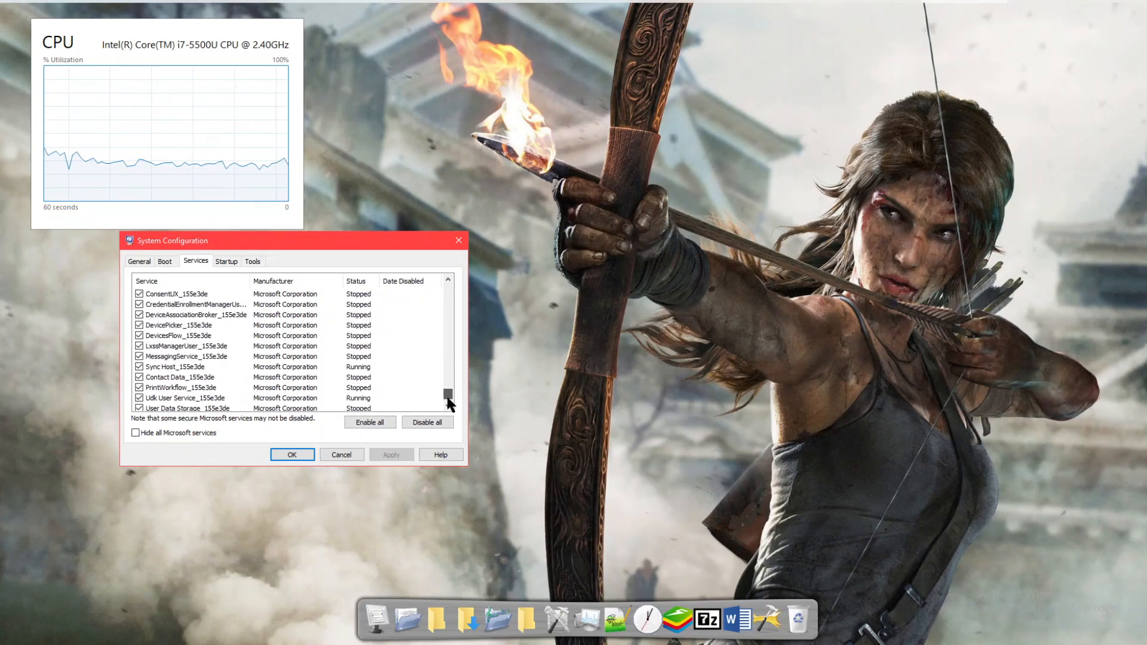
drag(448, 399, 443, 389)
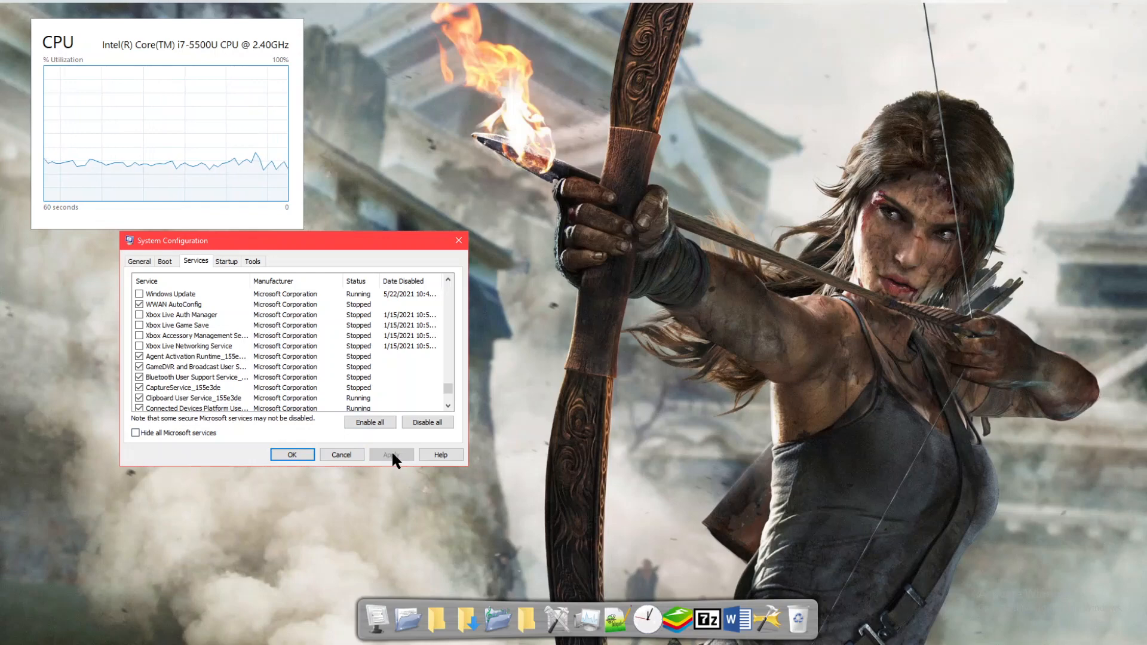
click(281, 455)
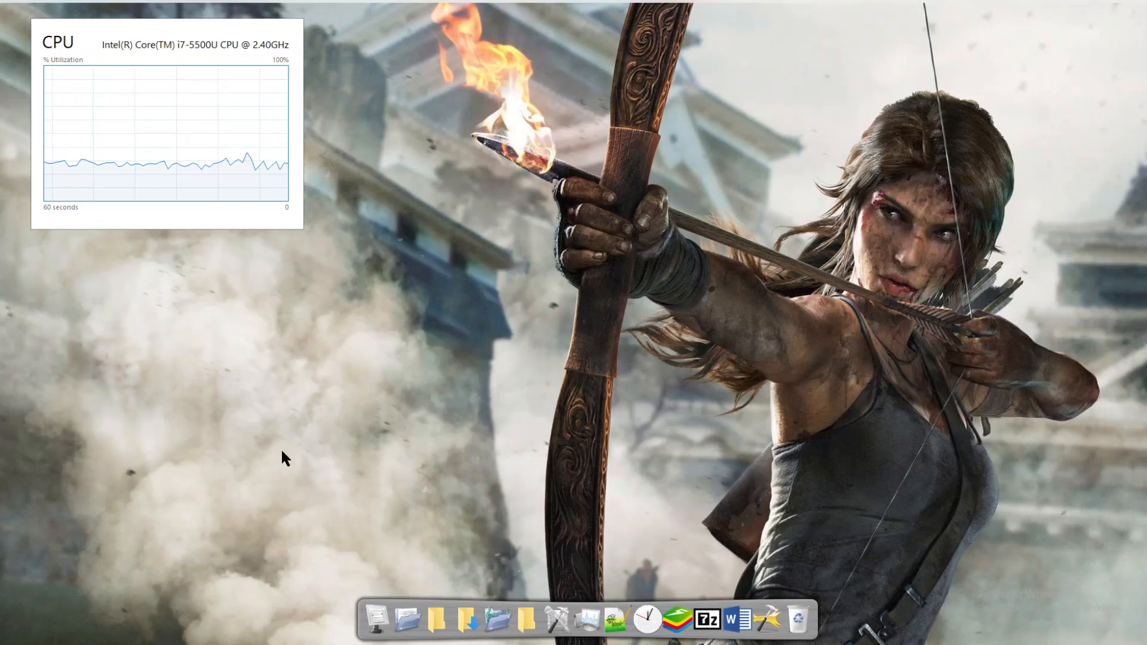
Refresh the desktop and restore Task Manager from the CPU graph-only summary to its normal window
right_click(454, 107)
click(501, 163)
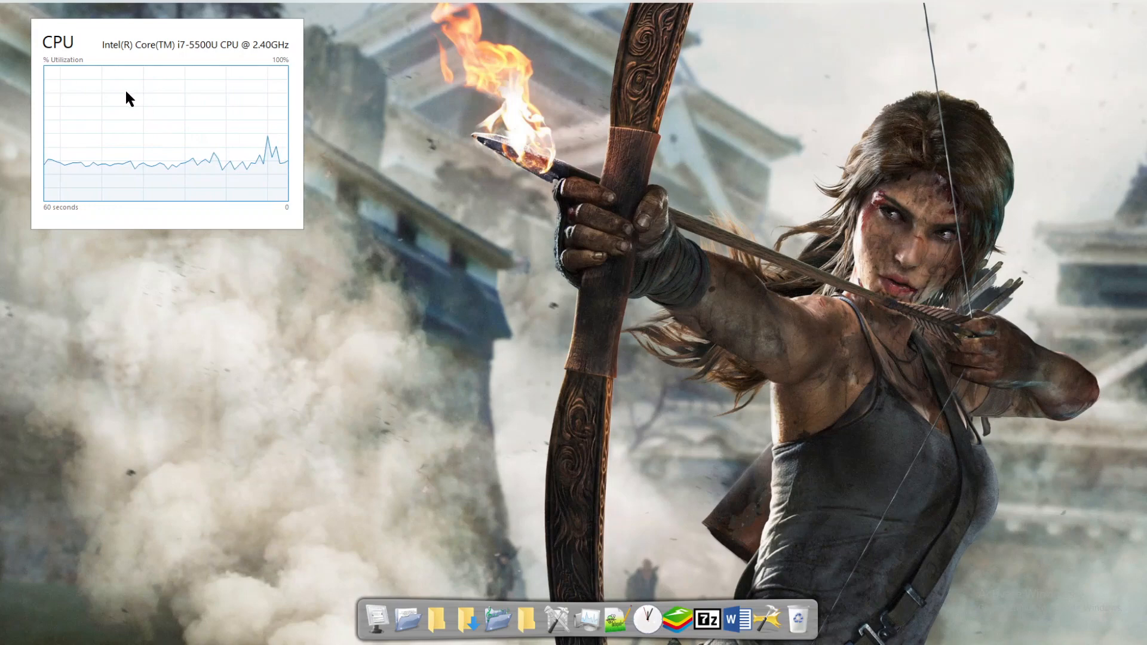
double_click(157, 83)
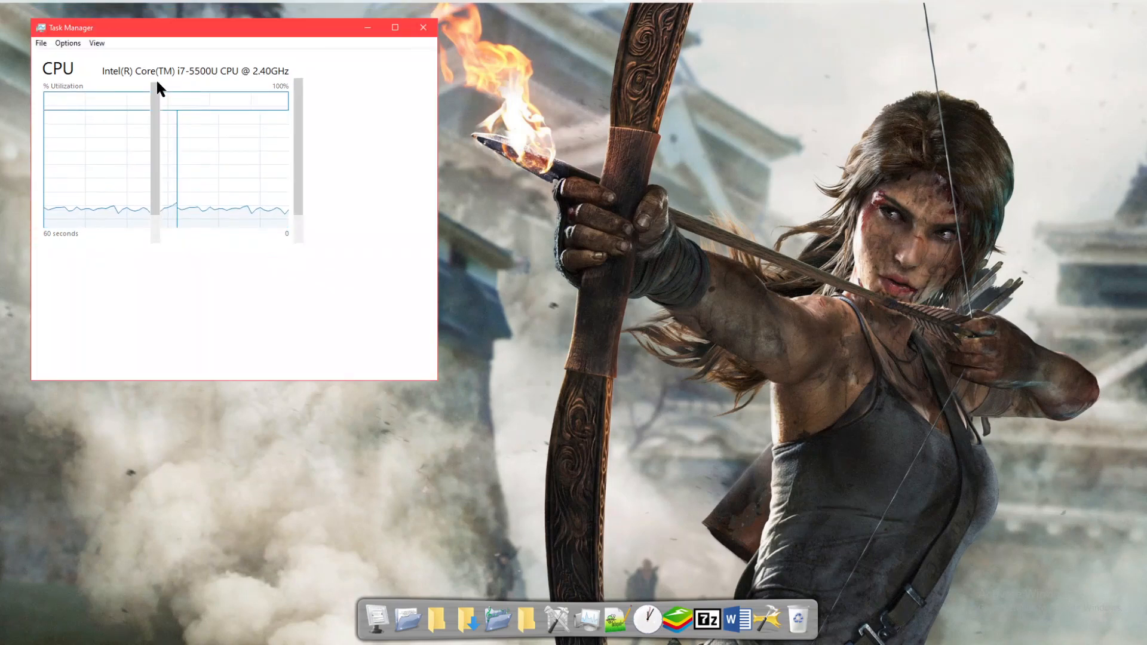
Launch Task Manager by searching Windows for "task" and move its window toward the middle of the desktop
key(super)
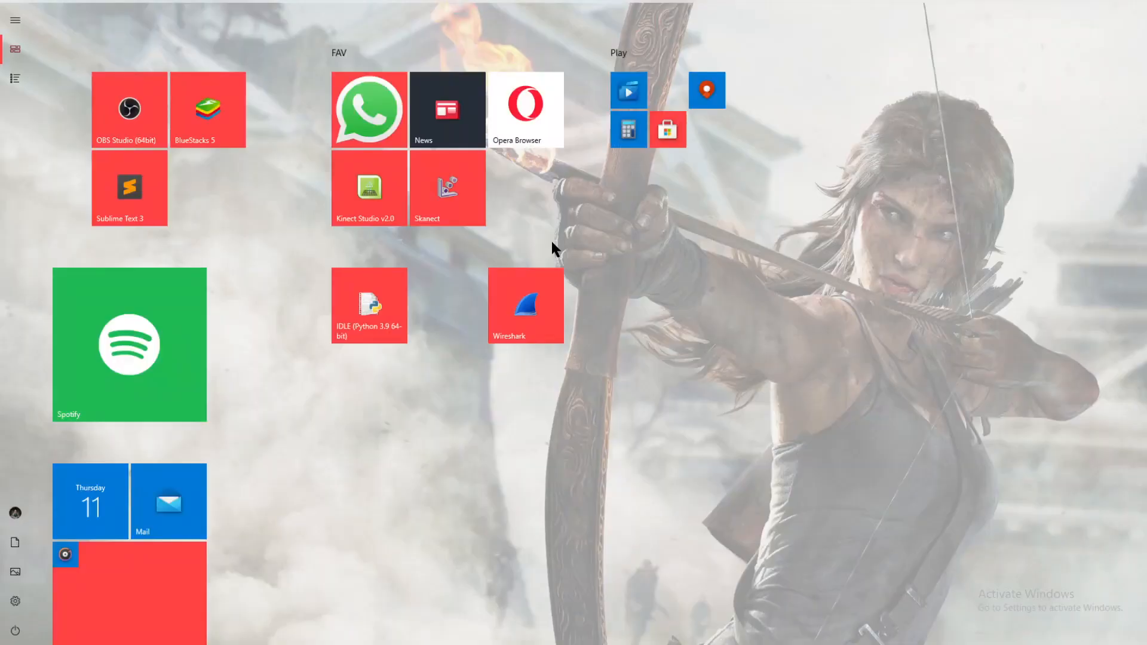
text(task)
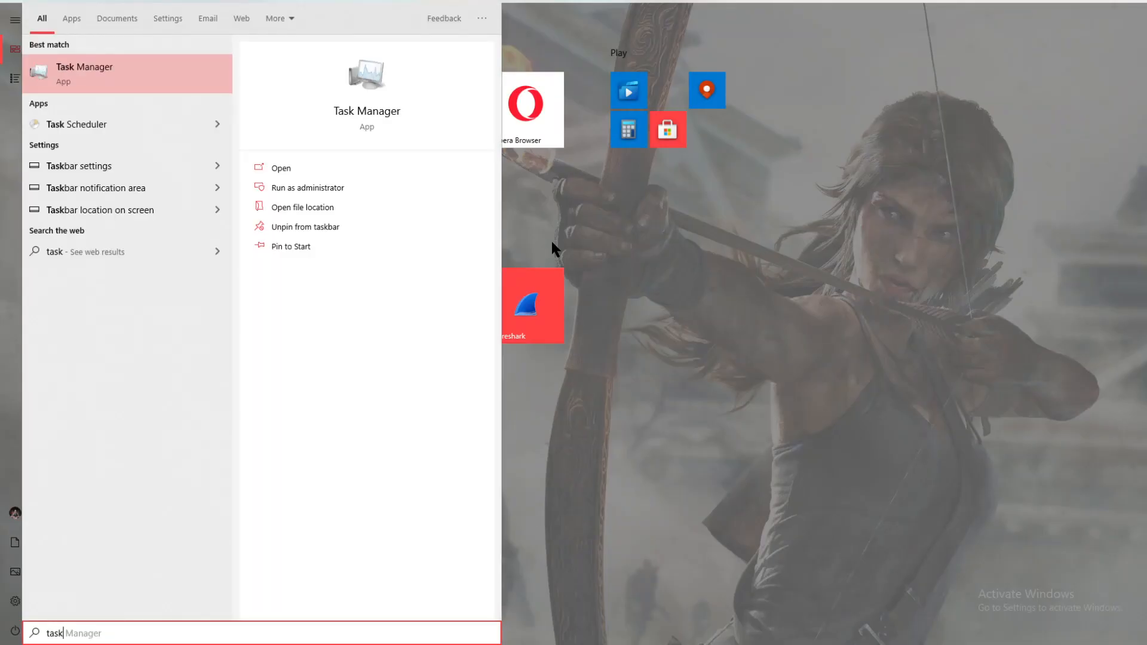
key(Return)
click(573, 496)
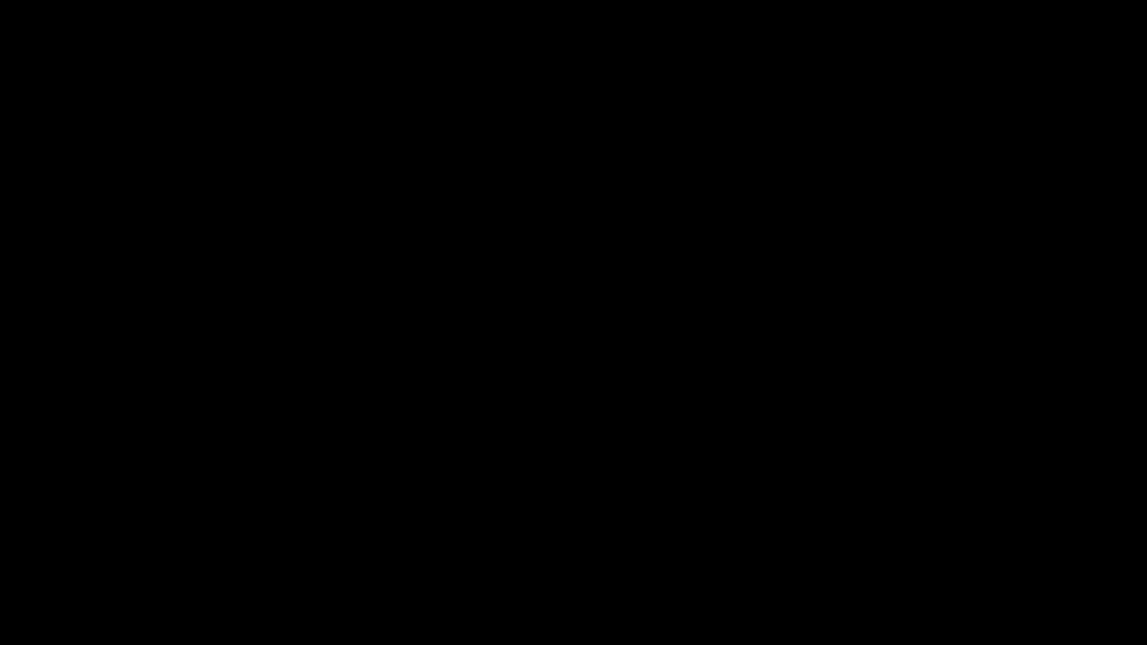
drag(202, 27, 509, 97)
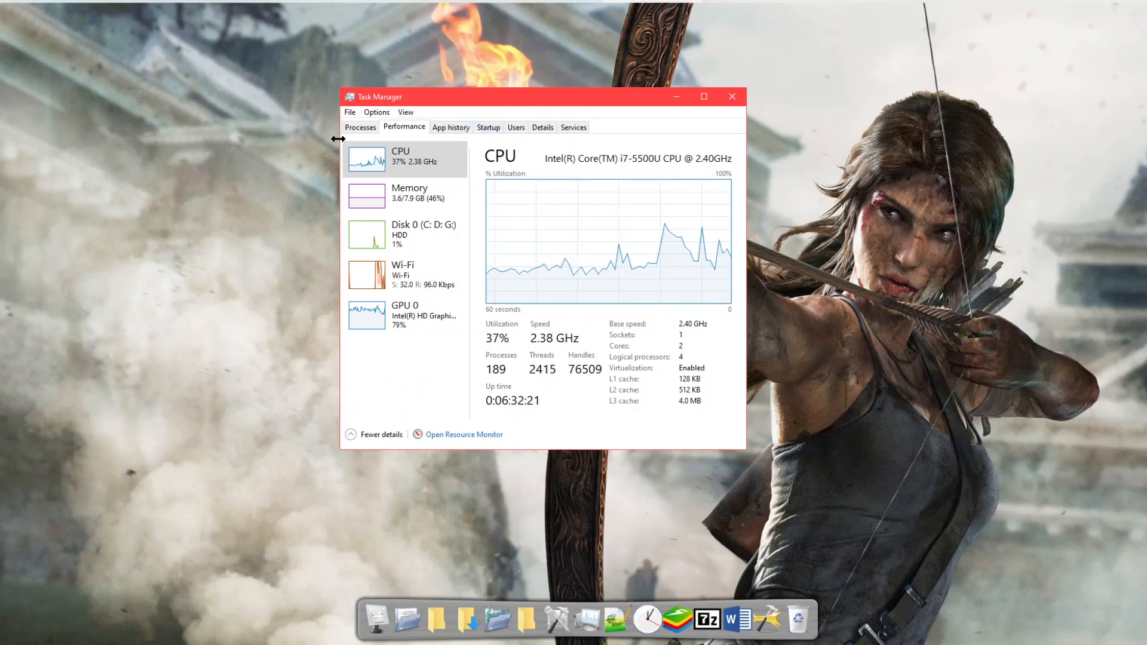
Review the startup apps in a maximized Task Manager, including the actions available for Catalyst Control Center, and close the window
click(492, 127)
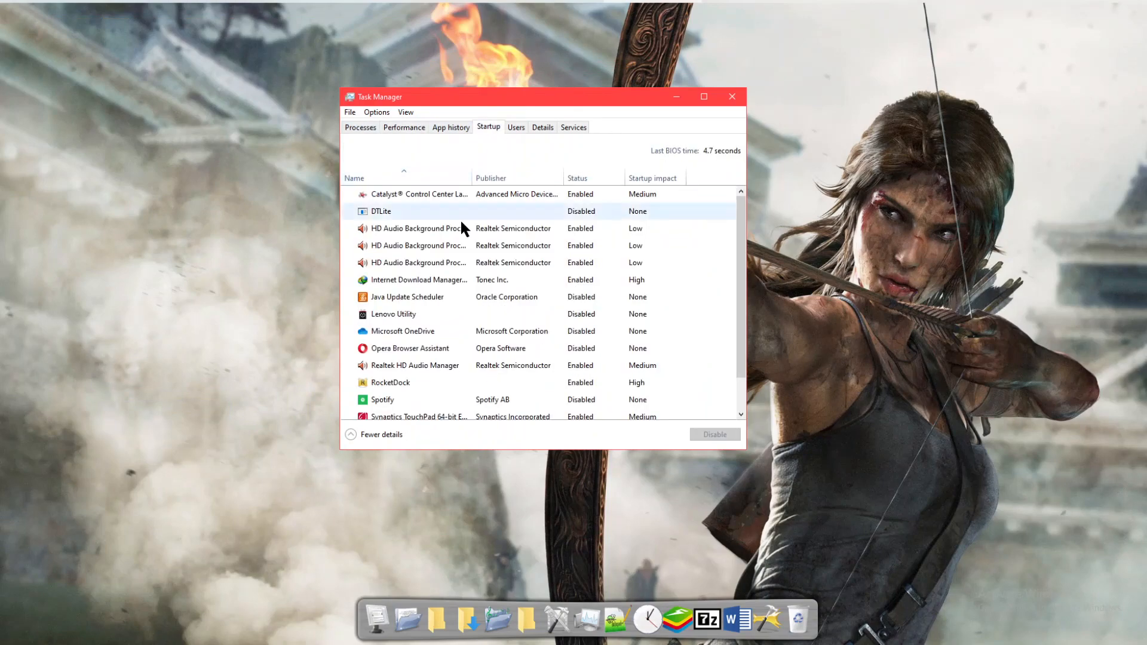
click(704, 97)
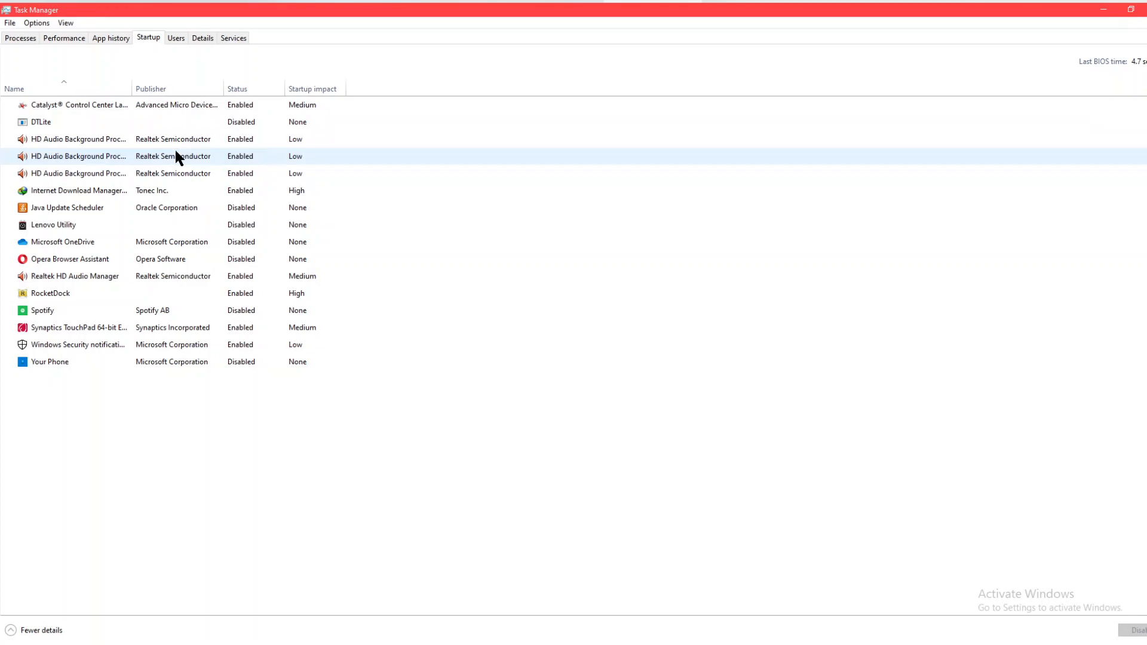
click(178, 106)
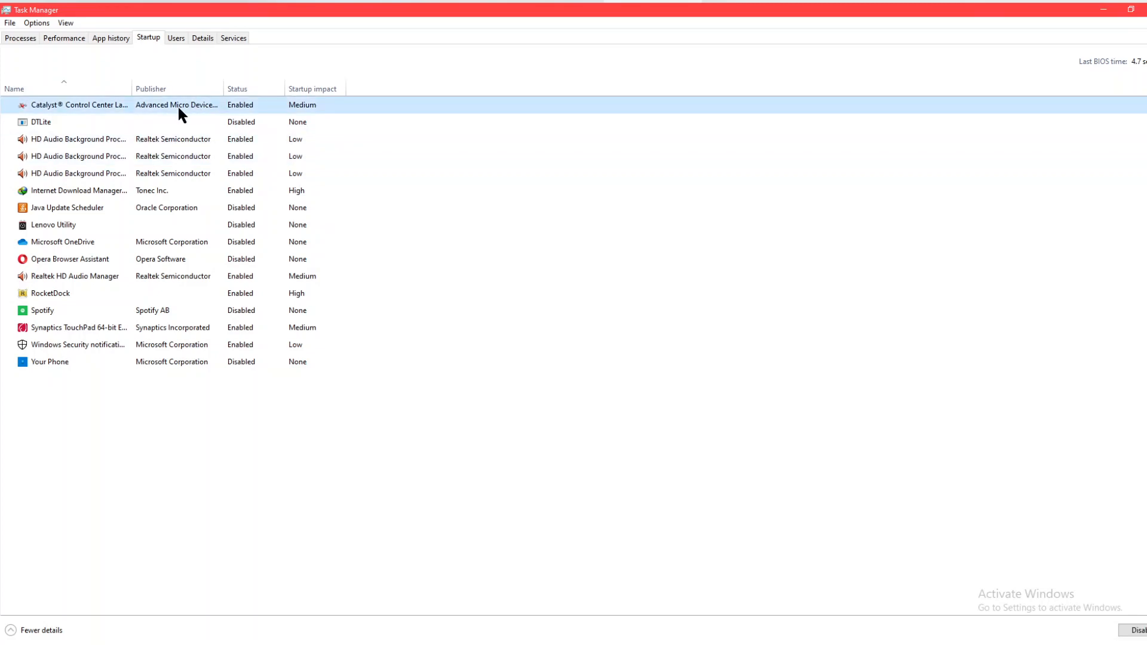
right_click(180, 111)
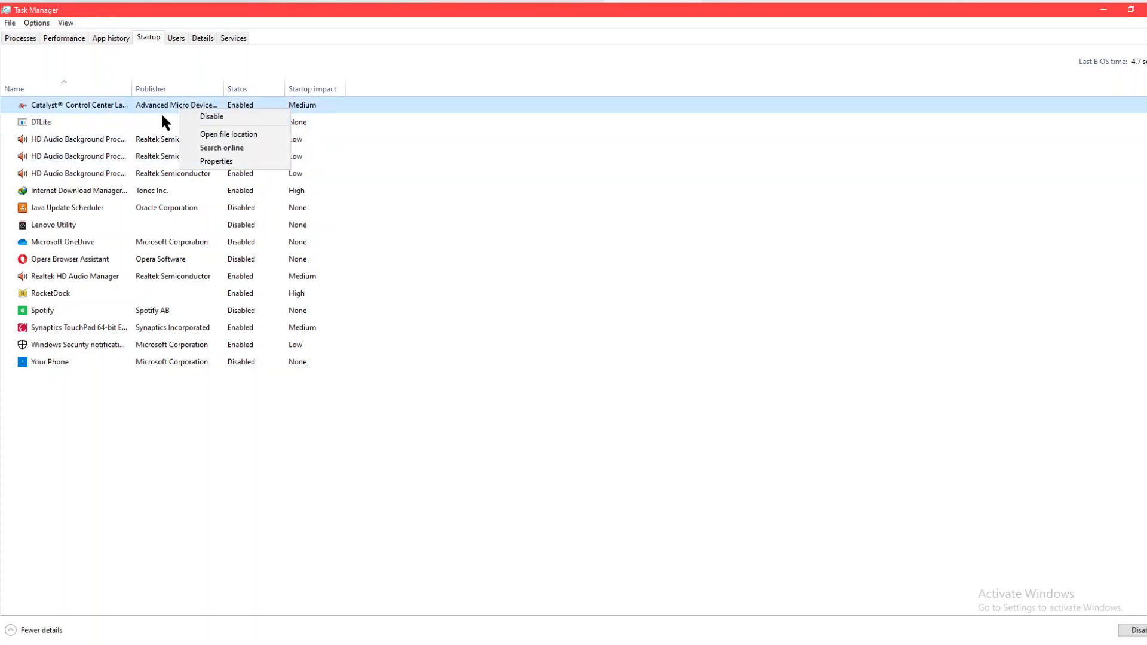
click(458, 248)
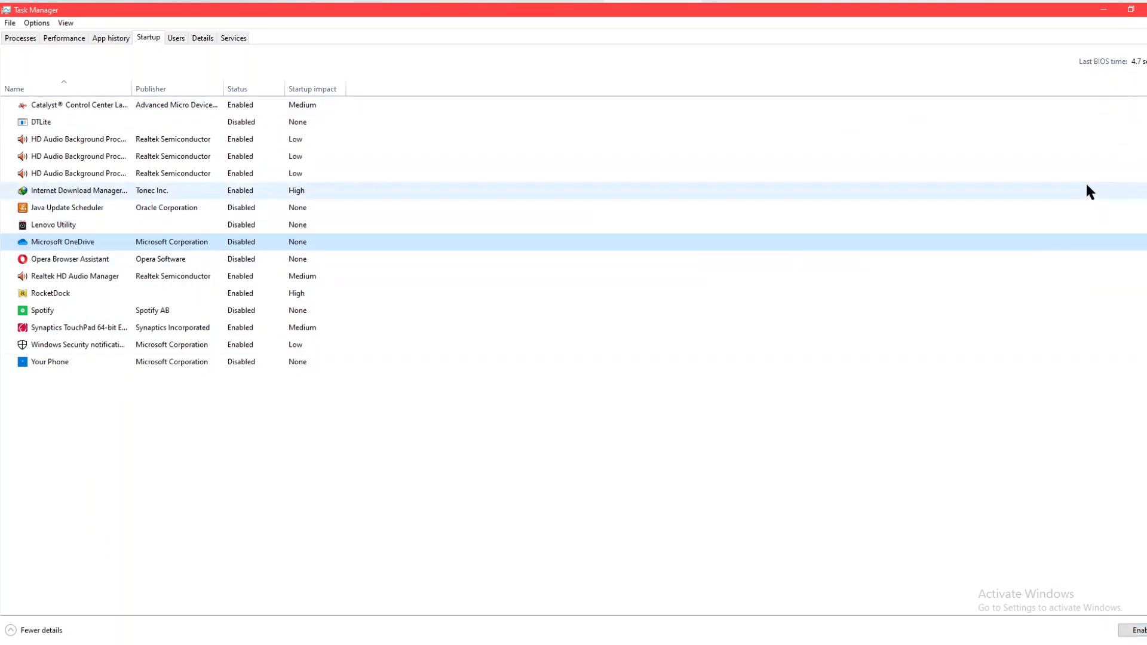
click(1146, 9)
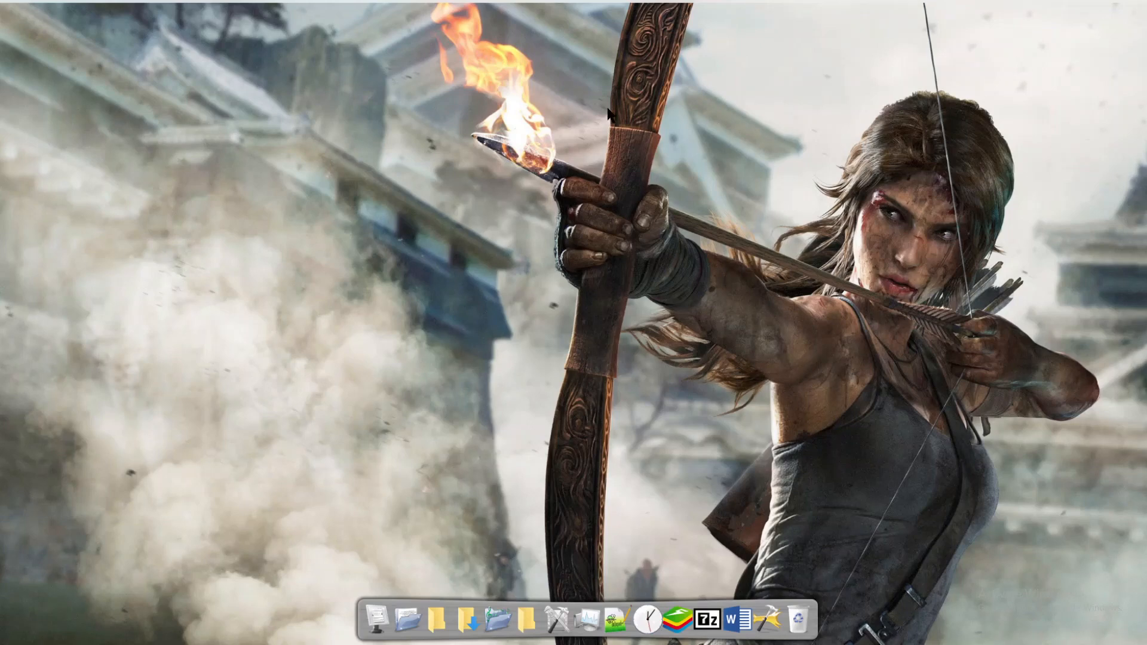
Refresh the desktop twice
right_click(482, 60)
click(551, 112)
right_click(279, 69)
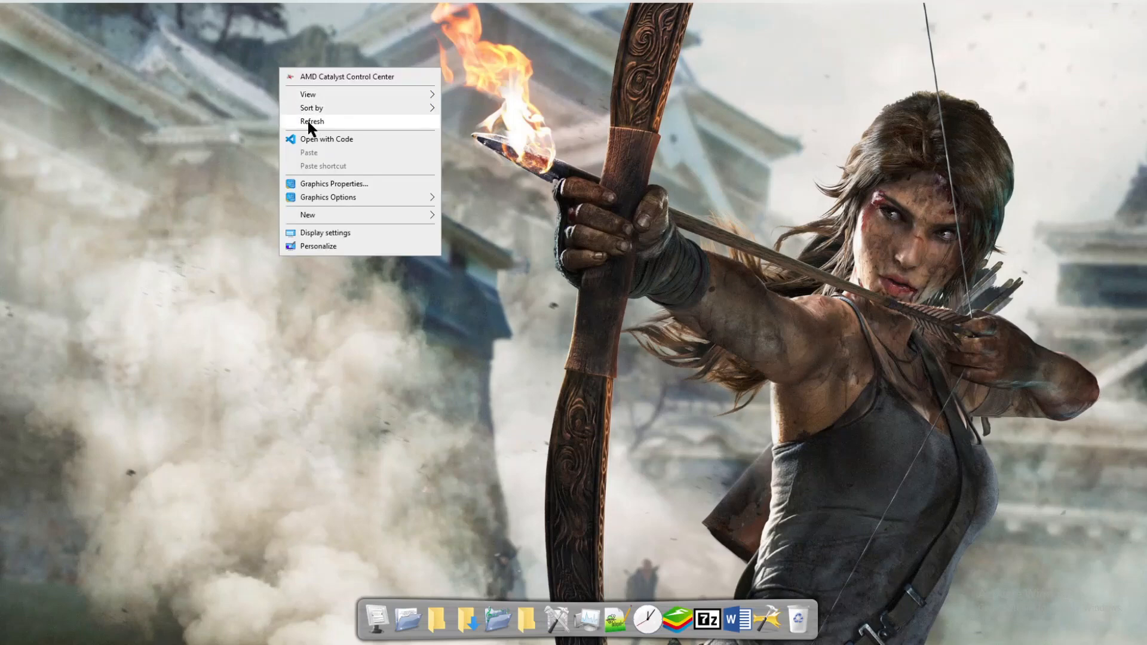
click(306, 119)
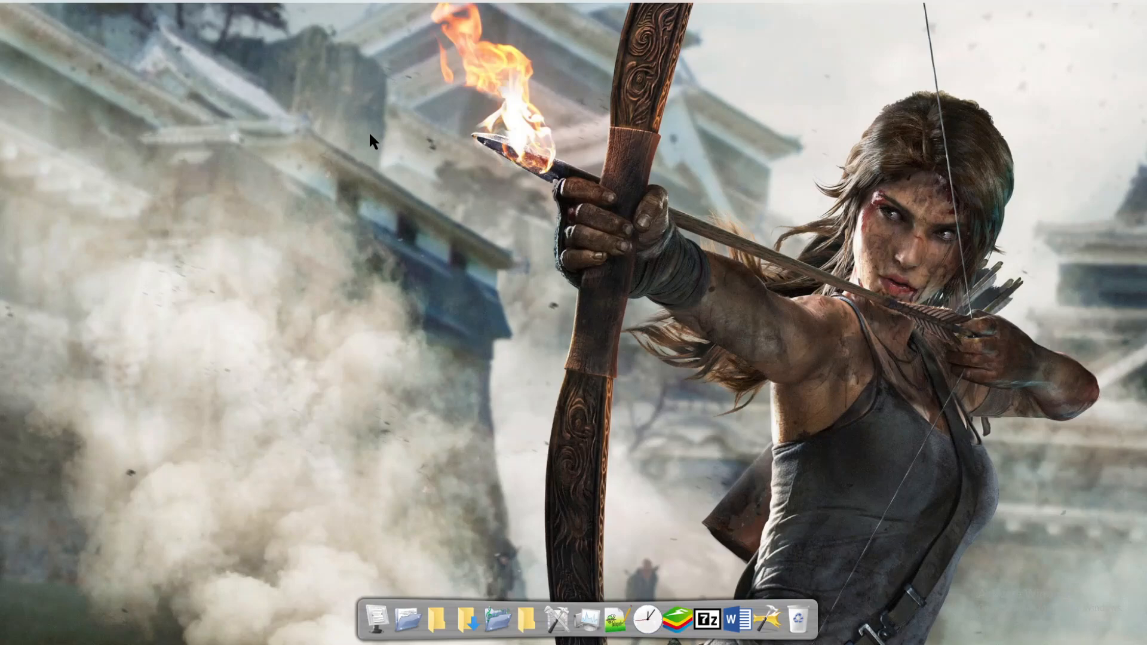
Open the Advanced system properties by searching Windows for "advance" and move the dialog toward the middle of the desktop
key(super)
text(a)
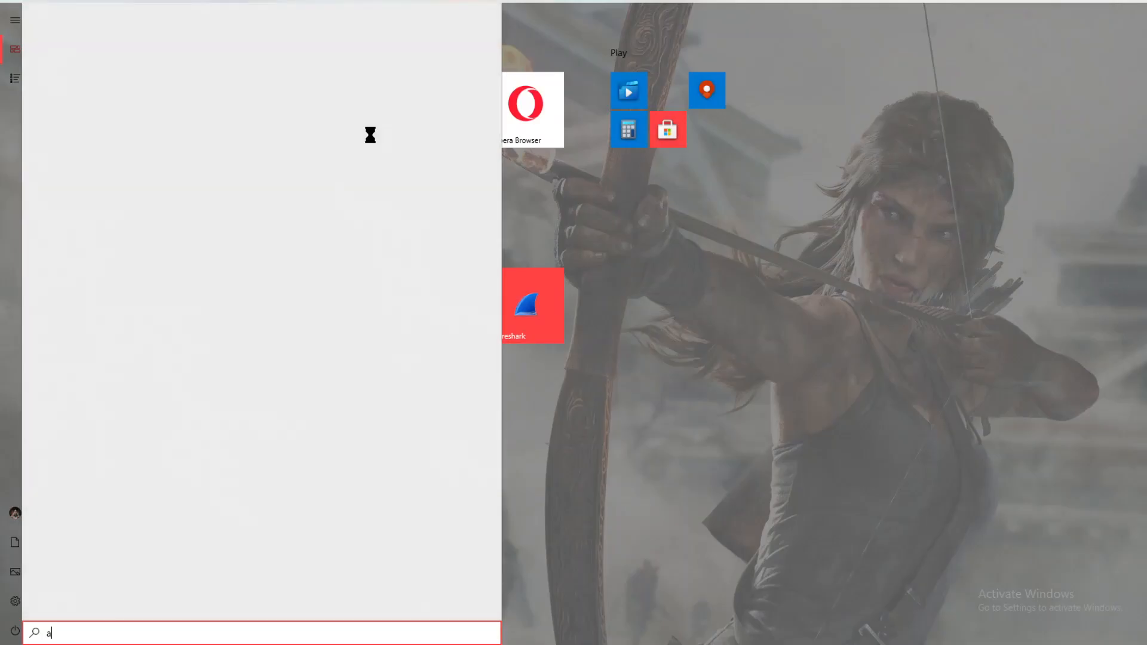
key(BackSpace)
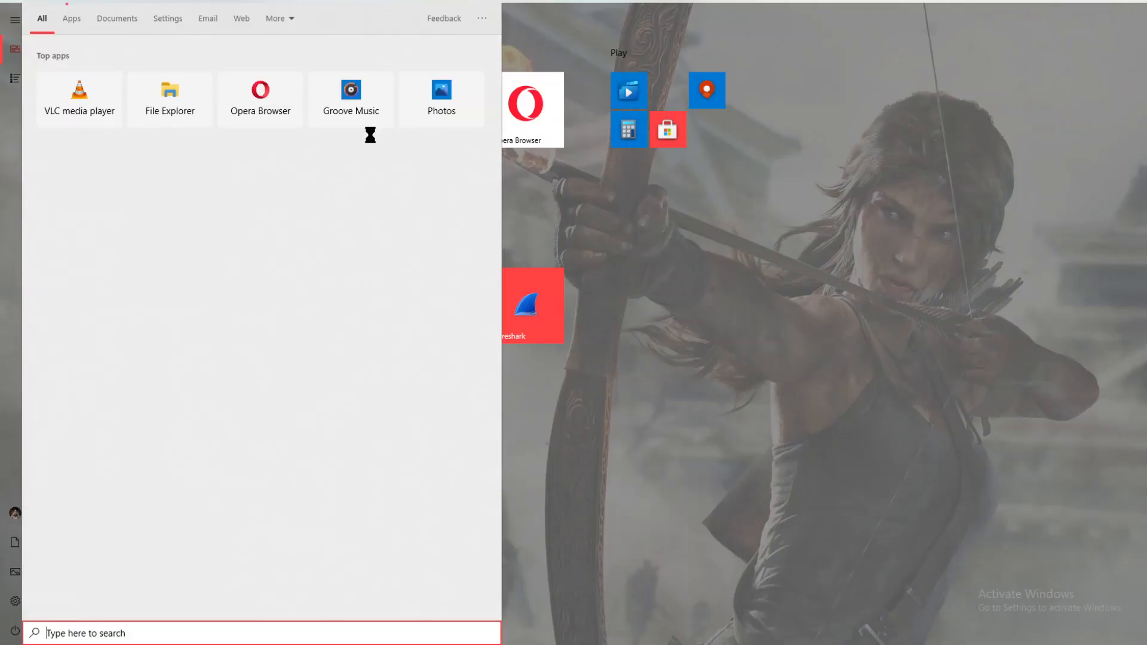
text(advance)
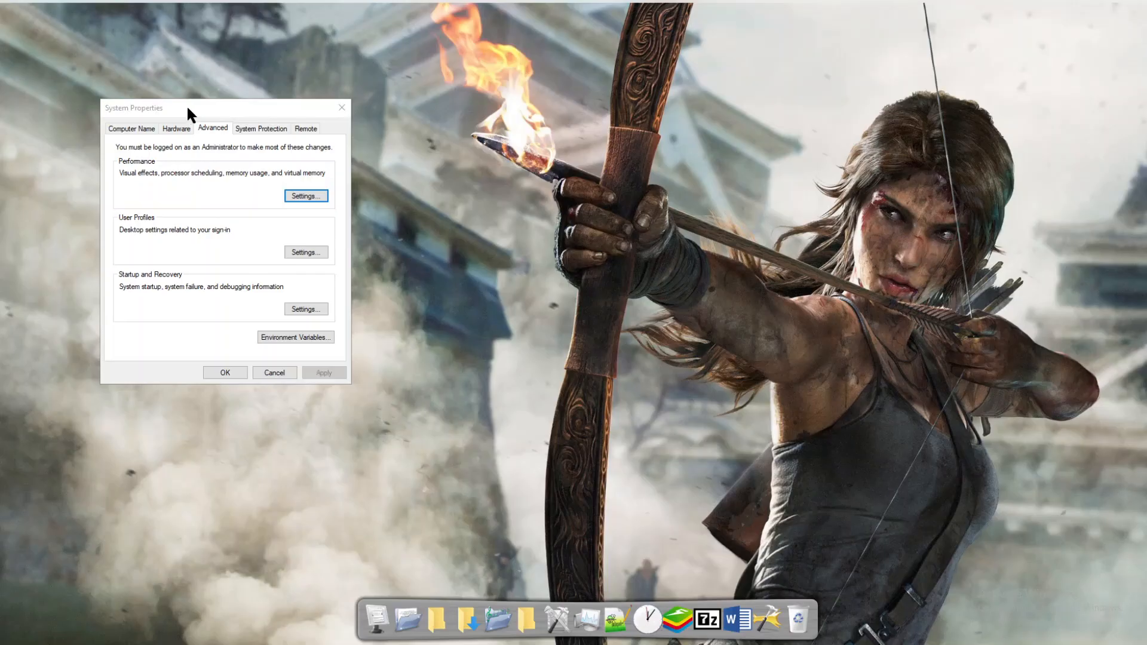
drag(186, 106, 505, 182)
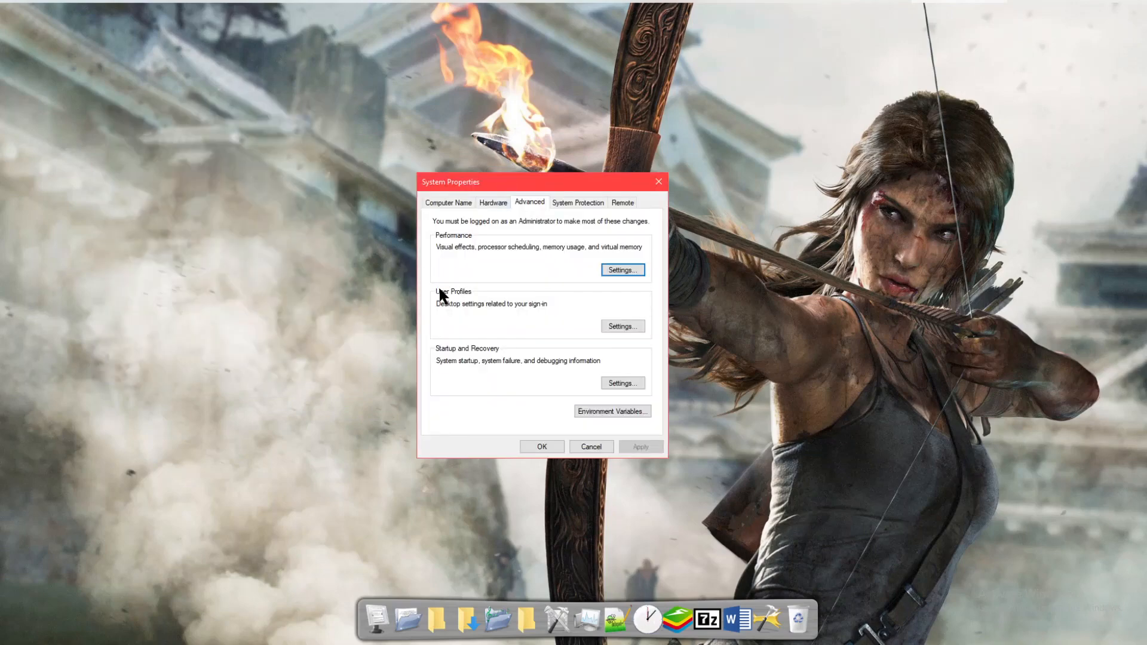
Open the Performance Options, move the dialog higher, and review its visual effects, advanced and Data Execution Prevention settings
click(622, 269)
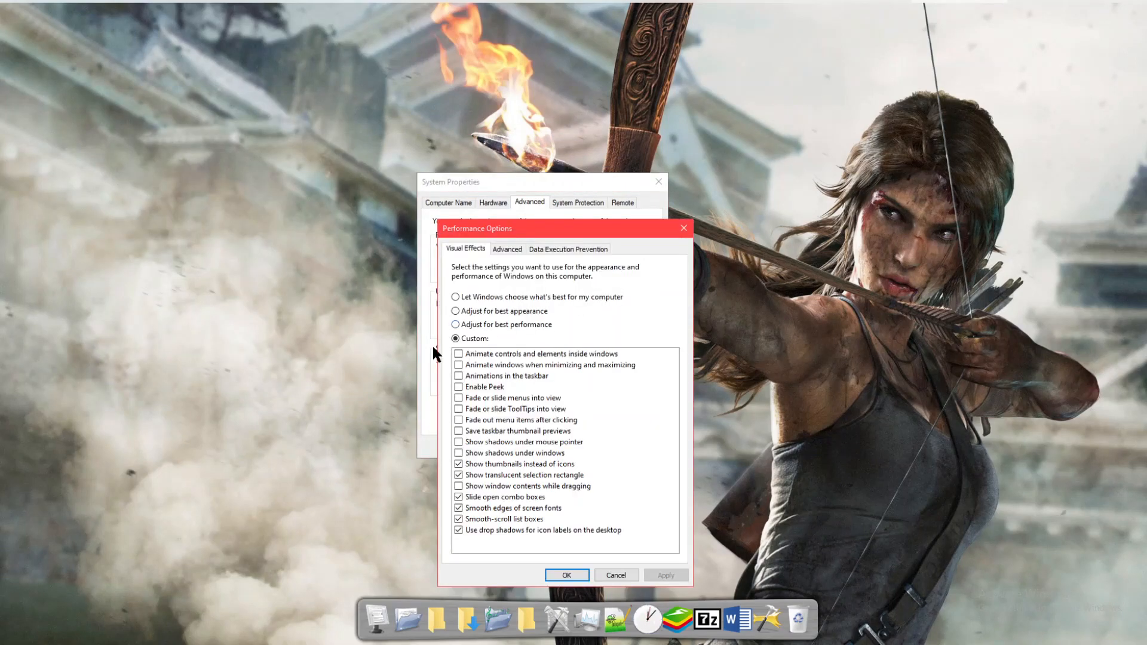
drag(504, 235, 491, 158)
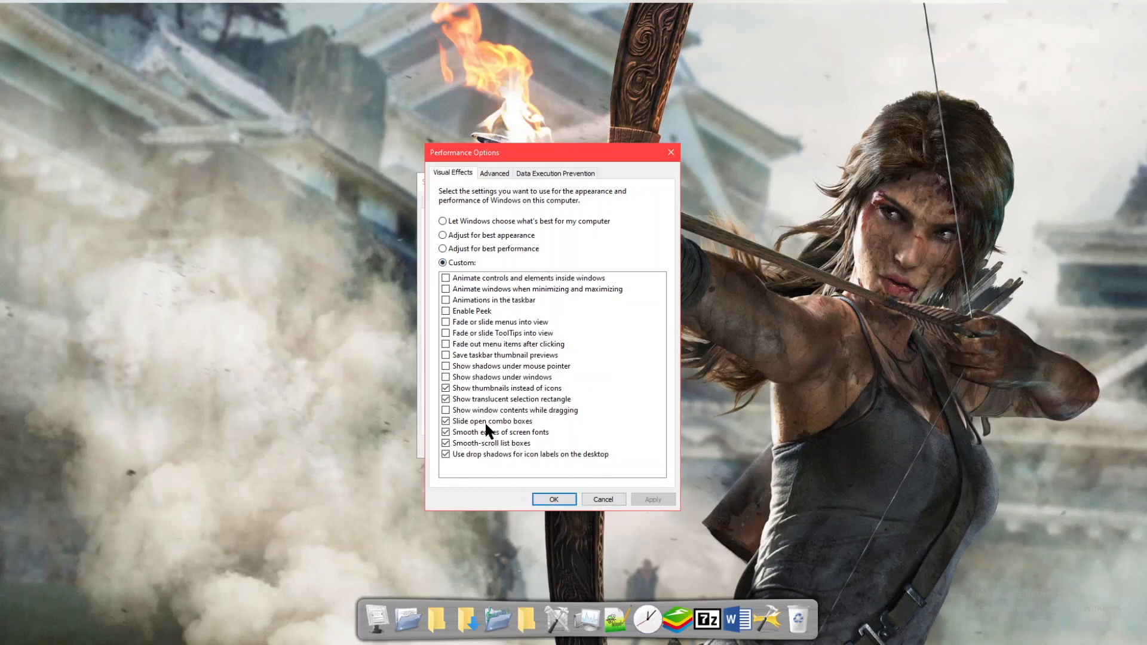
click(491, 174)
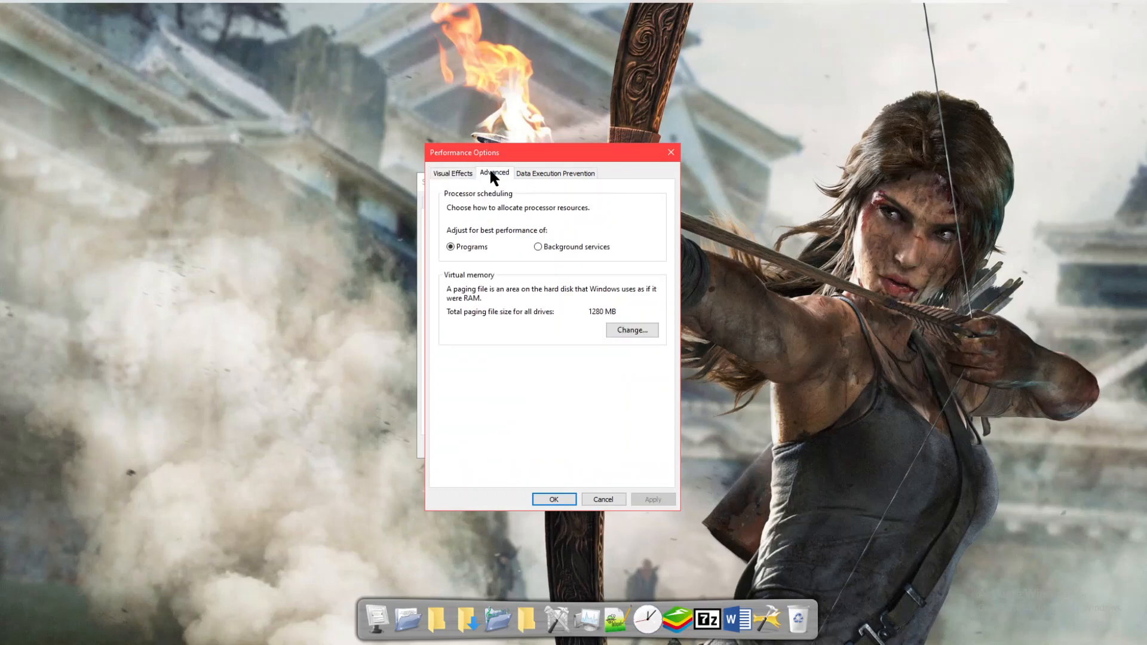
click(540, 171)
click(452, 172)
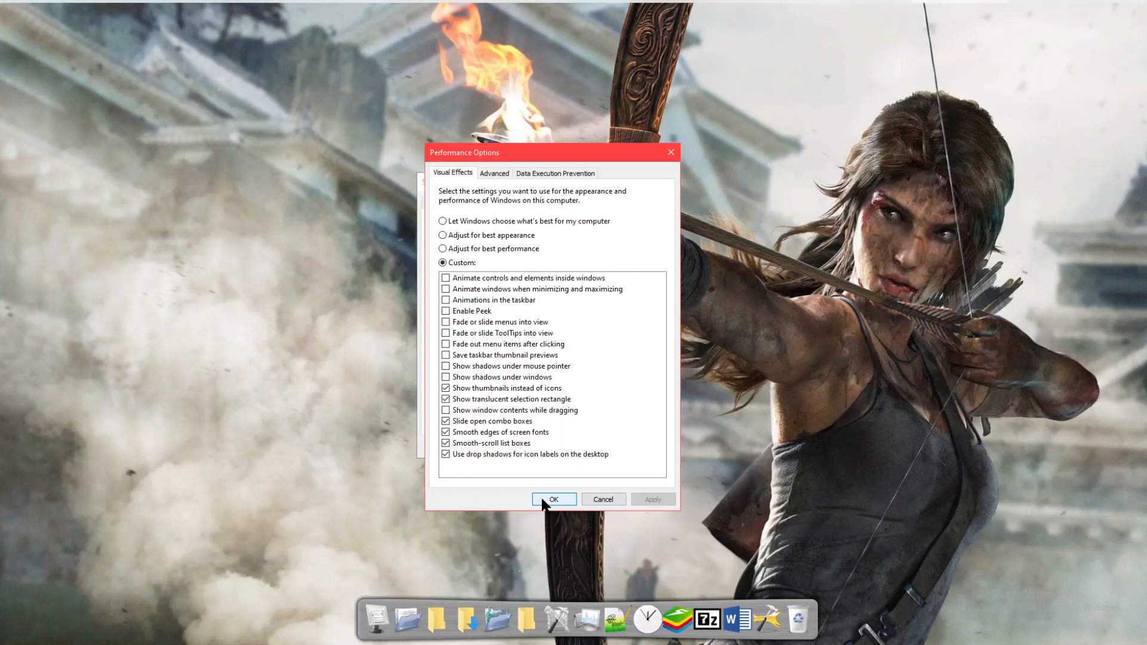
Try the best performance preset, return to Custom, cancel the Performance Options, and close System Properties
click(447, 250)
click(452, 263)
click(616, 503)
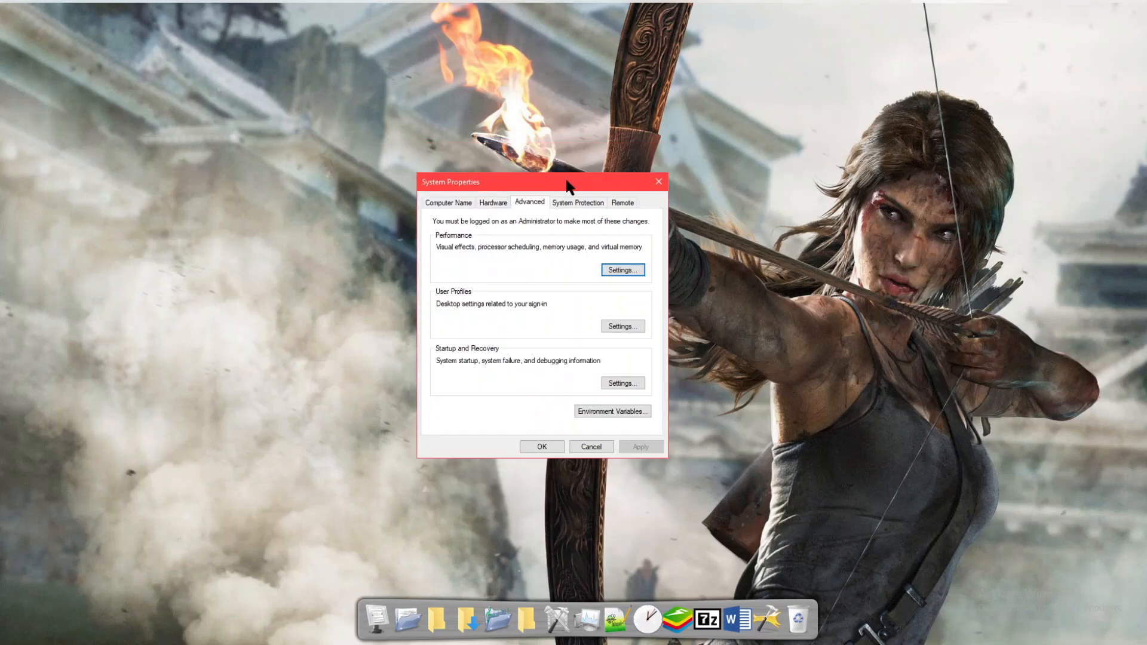
click(542, 447)
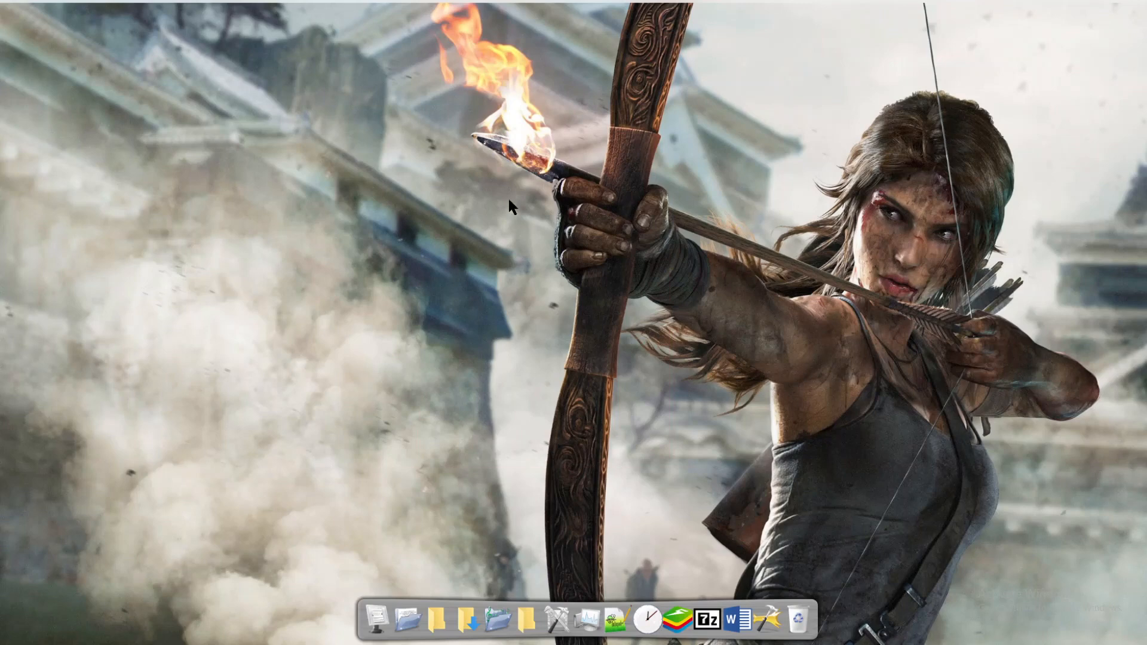
Refresh the desktop twice
right_click(474, 134)
click(506, 190)
right_click(385, 98)
click(426, 152)
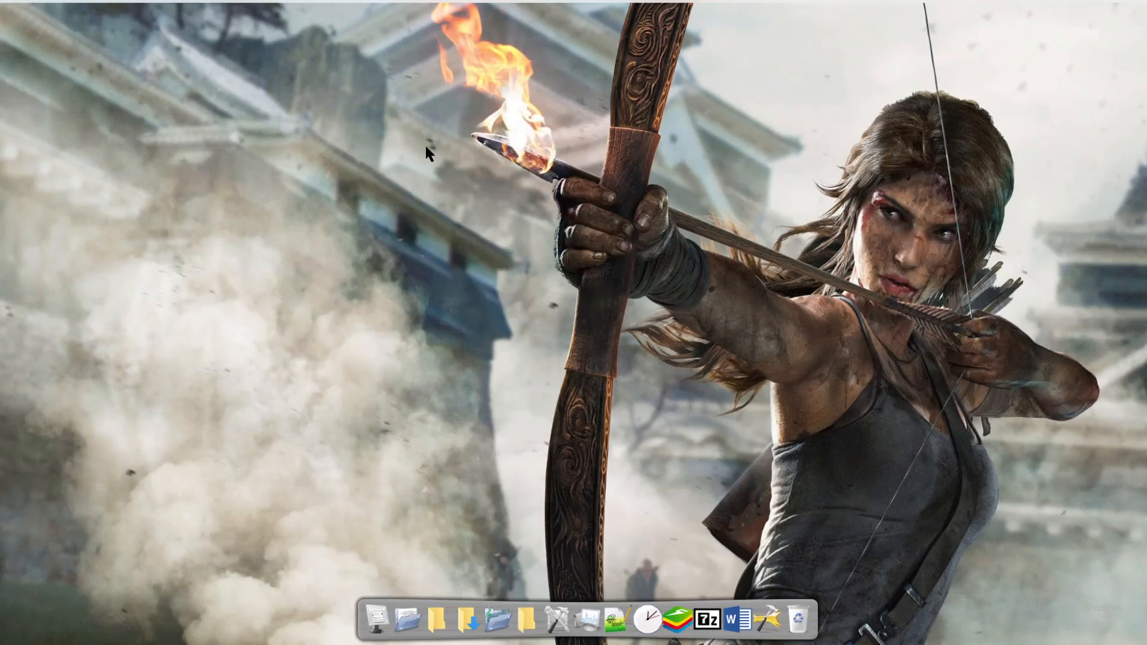